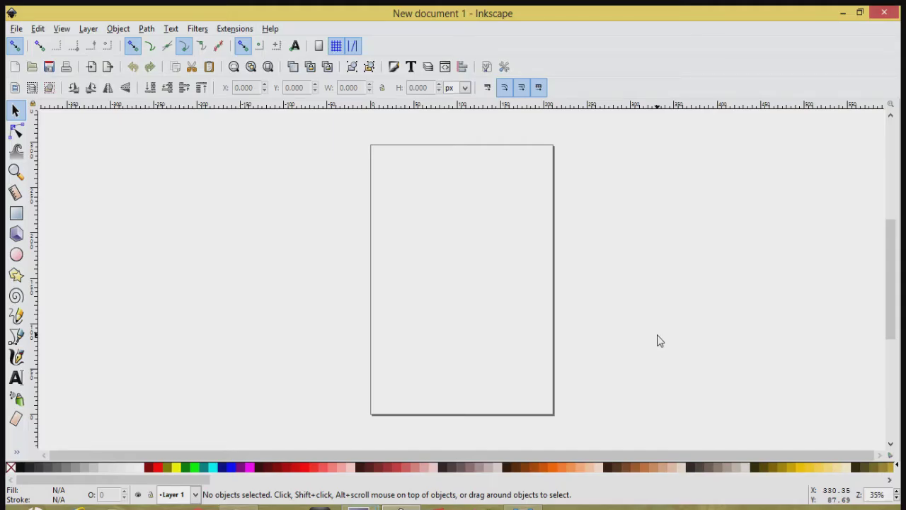
After checking the reference shield, hide the page border and set display units to px
{"action": "left_click", "coordinate": [524, 507]}
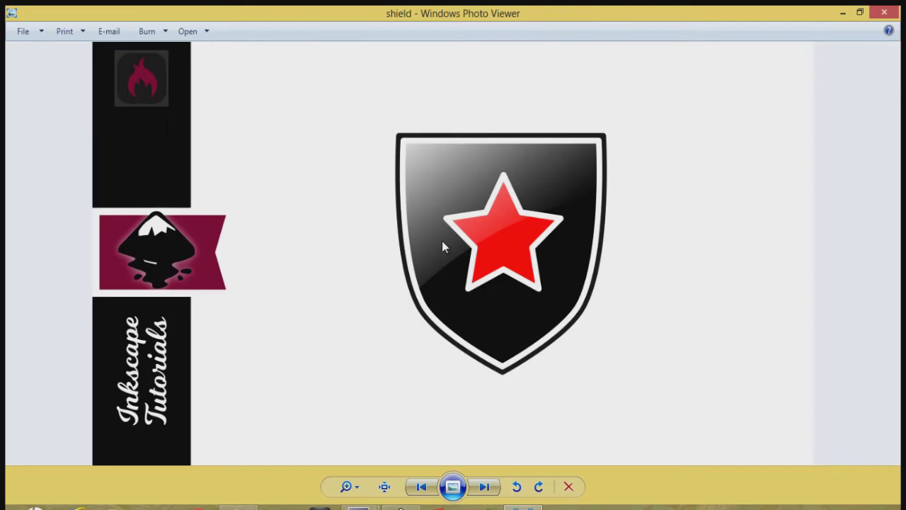
{"action": "left_click", "coordinate": [843, 13]}
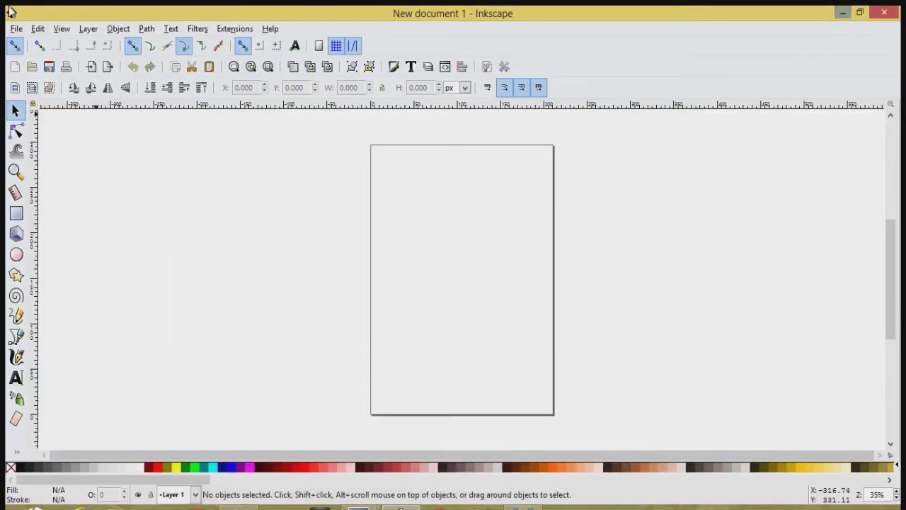
{"action": "left_click", "coordinate": [16, 29]}
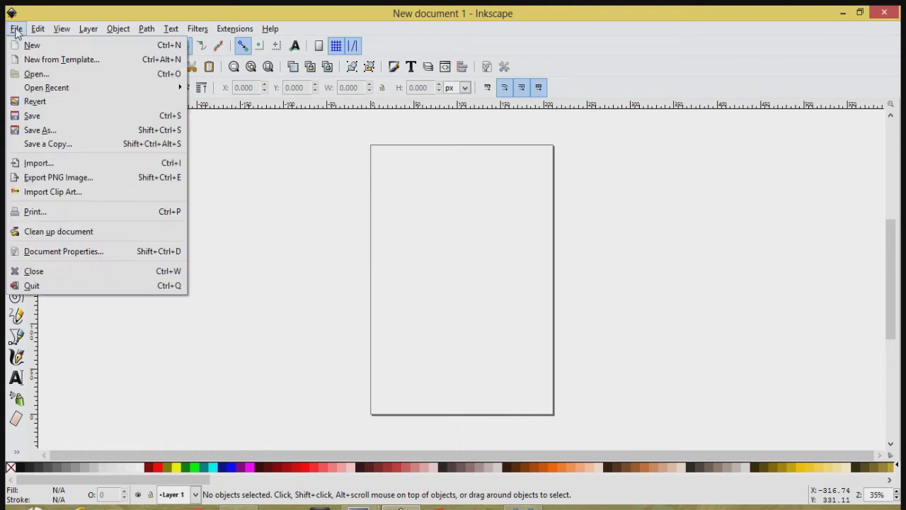
{"action": "left_click", "coordinate": [35, 253]}
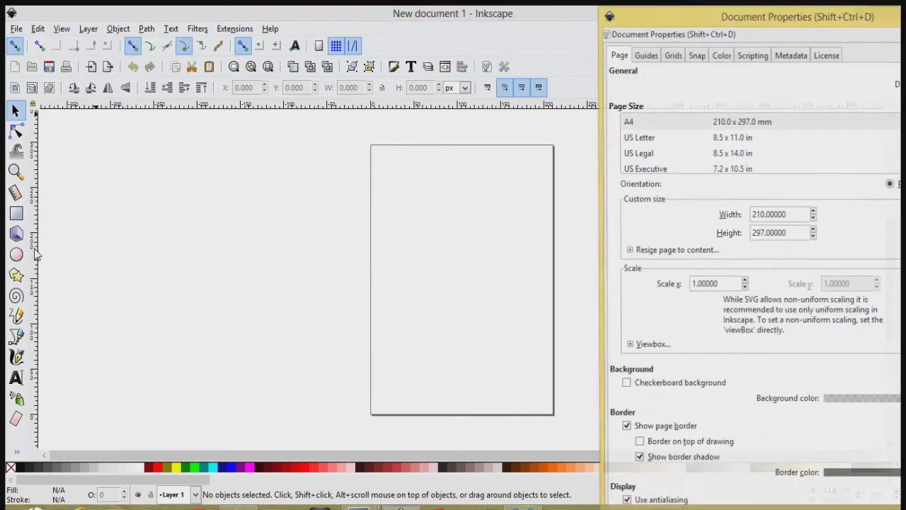
{"action": "left_click", "coordinate": [624, 429]}
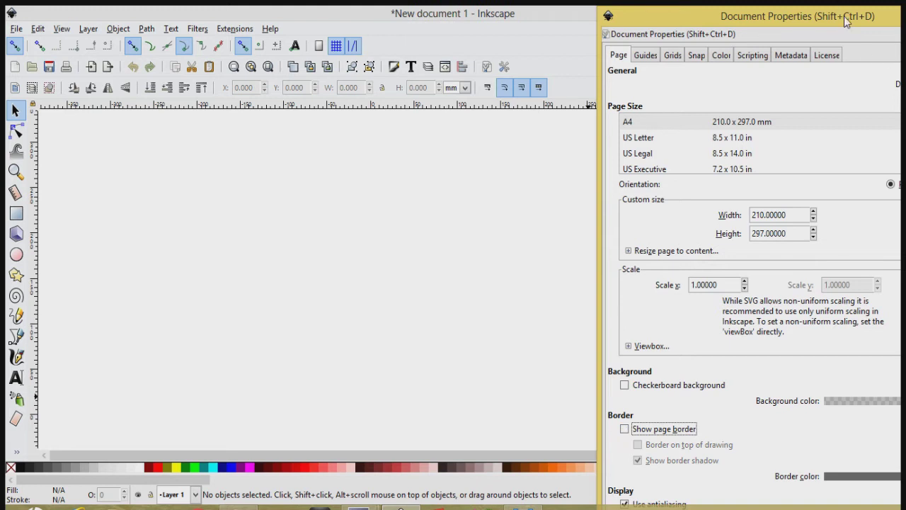
{"action": "left_click_drag", "start_coordinate": [848, 21], "coordinate": [751, 17]}
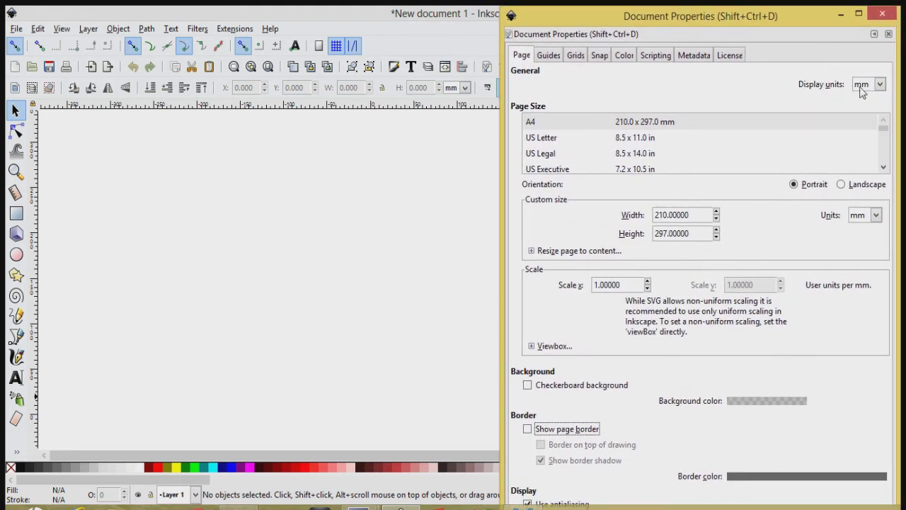
{"action": "left_click", "coordinate": [887, 85]}
{"action": "left_click", "coordinate": [861, 185]}
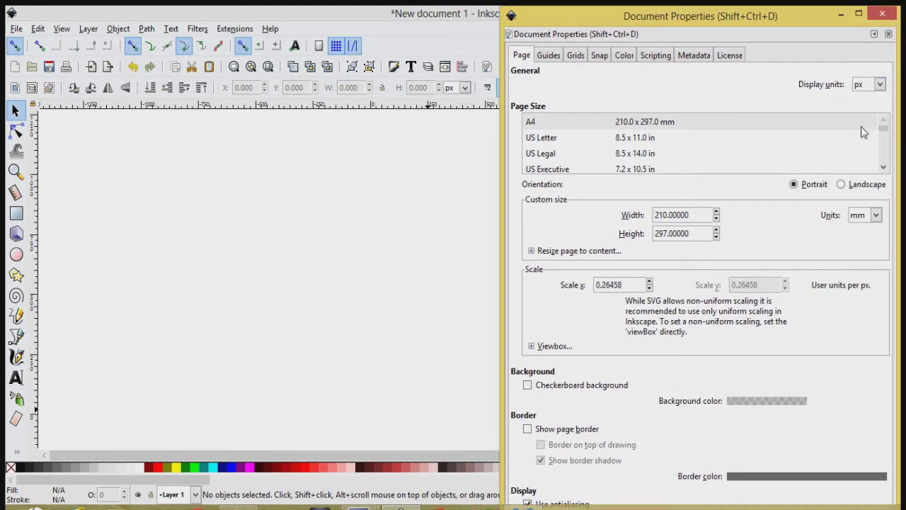
{"action": "left_click", "coordinate": [885, 15]}
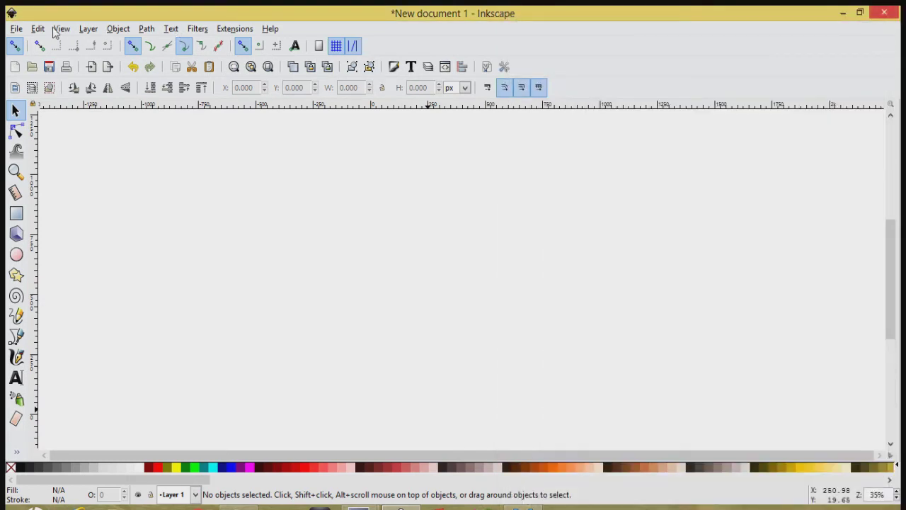
Zoom the canvas to 1:1 and dock the Align and Distribute and Fill and Stroke panels
{"action": "left_click", "coordinate": [63, 30]}
{"action": "mouse_move", "coordinate": [77, 43]}
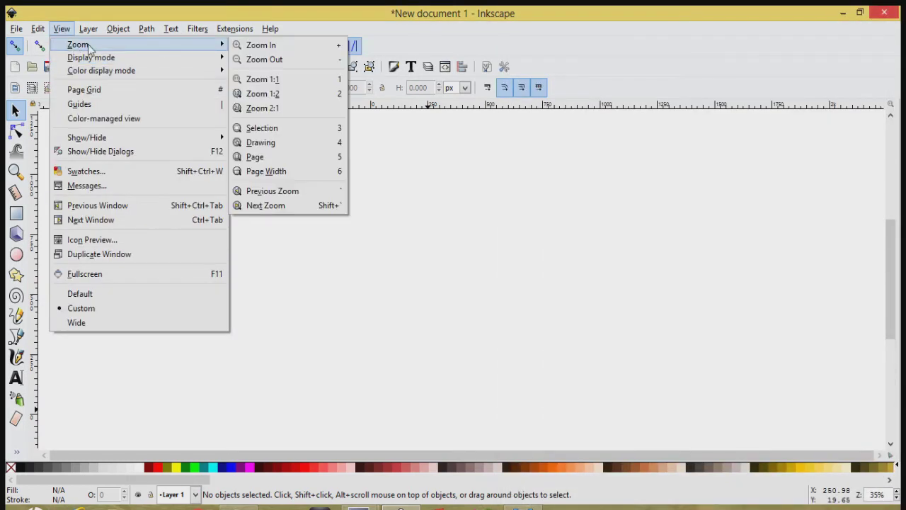
{"action": "left_click", "coordinate": [265, 80]}
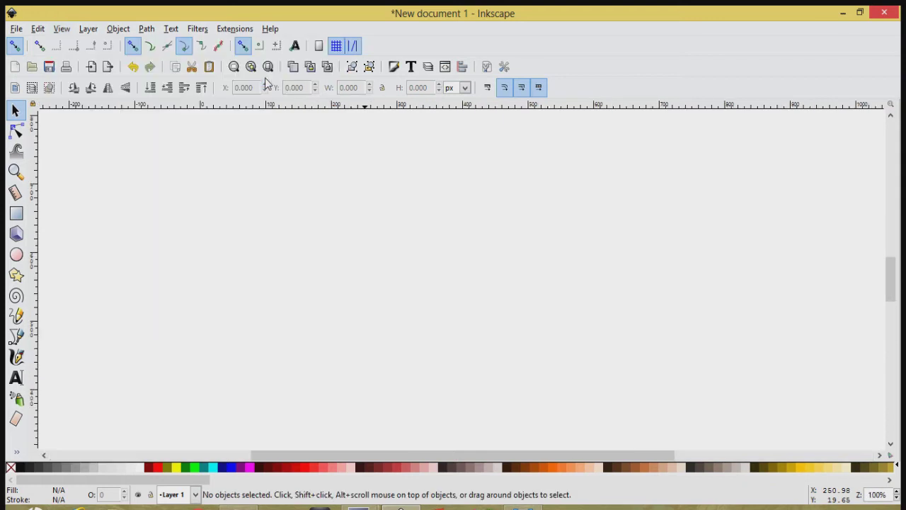
{"action": "left_click", "coordinate": [461, 68]}
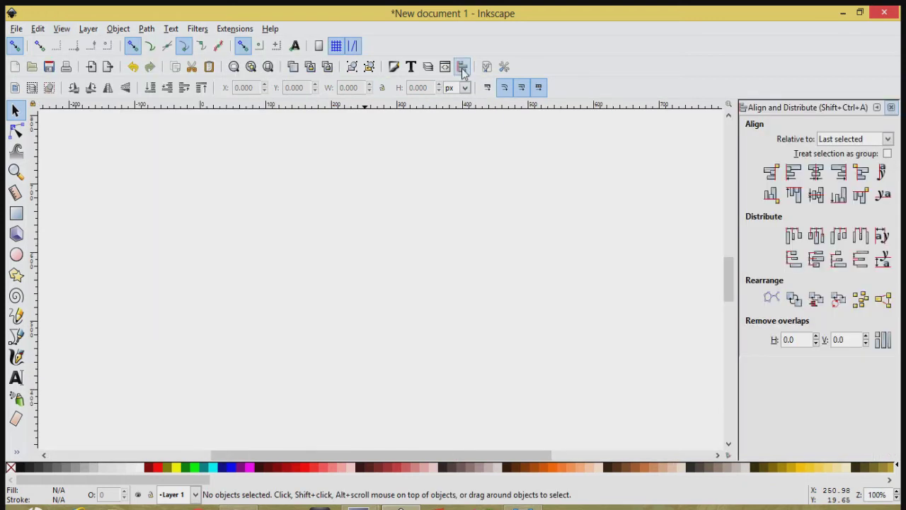
{"action": "left_click", "coordinate": [394, 68]}
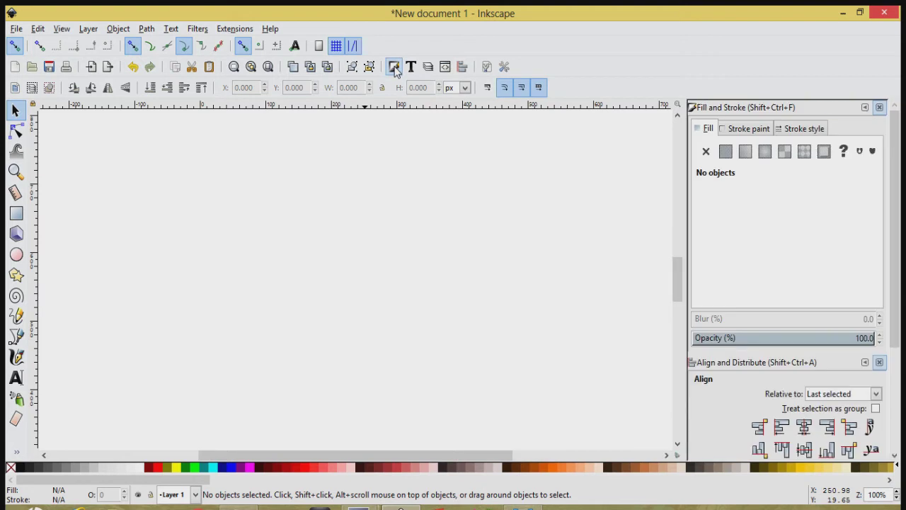
{"action": "left_click", "coordinate": [17, 214]}
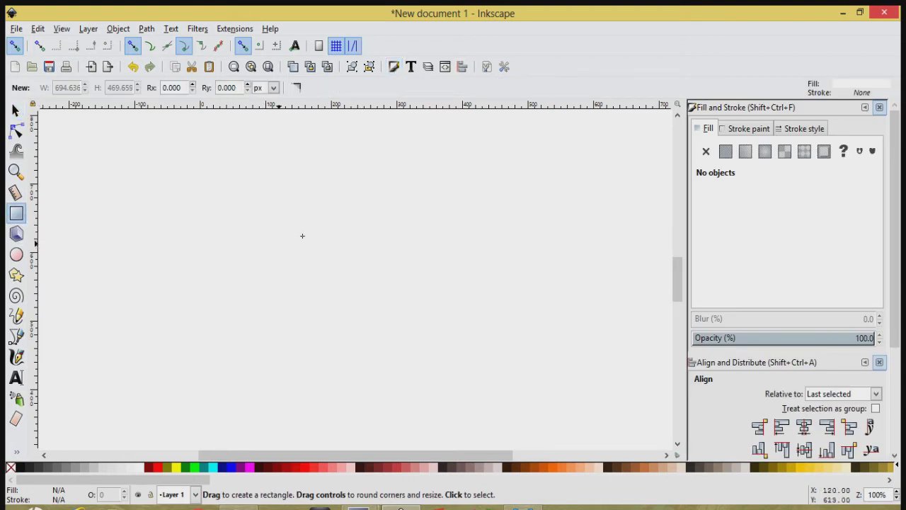
Draw a 296 × 296 px square, fill it solid black, and drag it into position
{"action": "left_click_drag", "start_coordinate": [317, 231], "coordinate": [437, 327]}
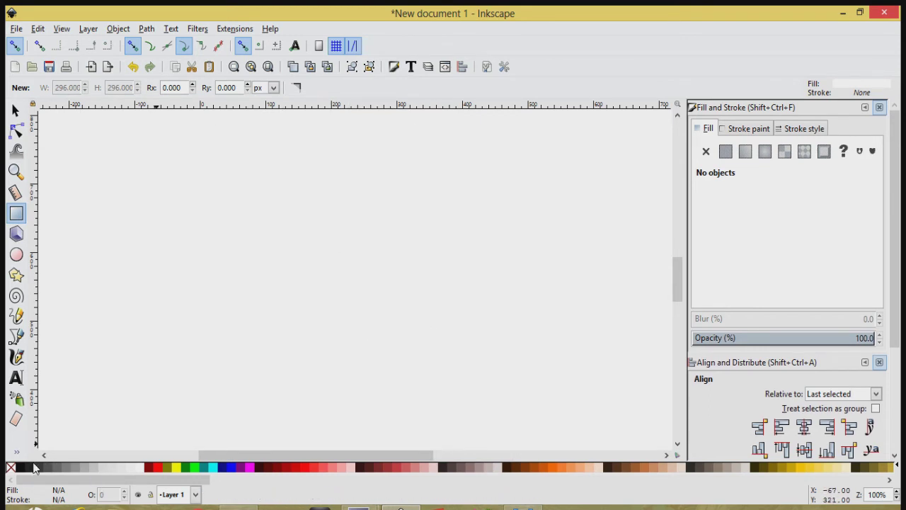
{"action": "left_click", "coordinate": [16, 111]}
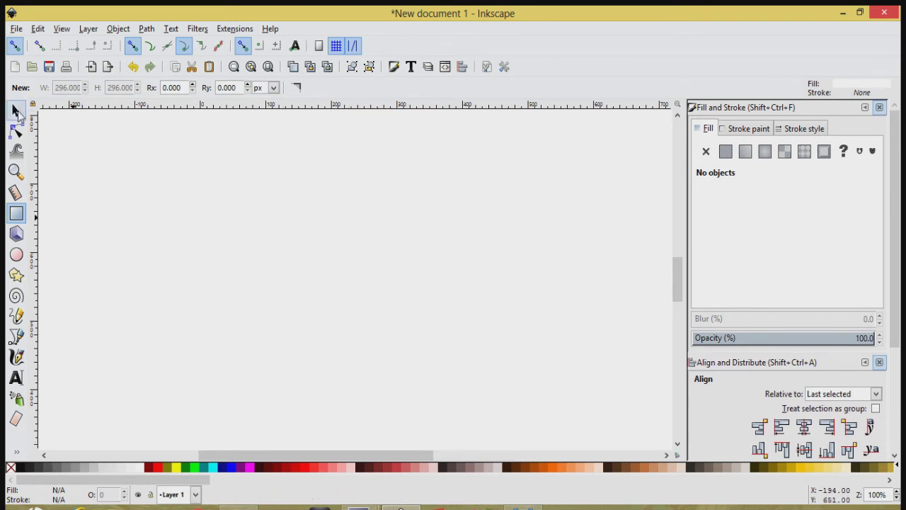
{"action": "left_click", "coordinate": [354, 244]}
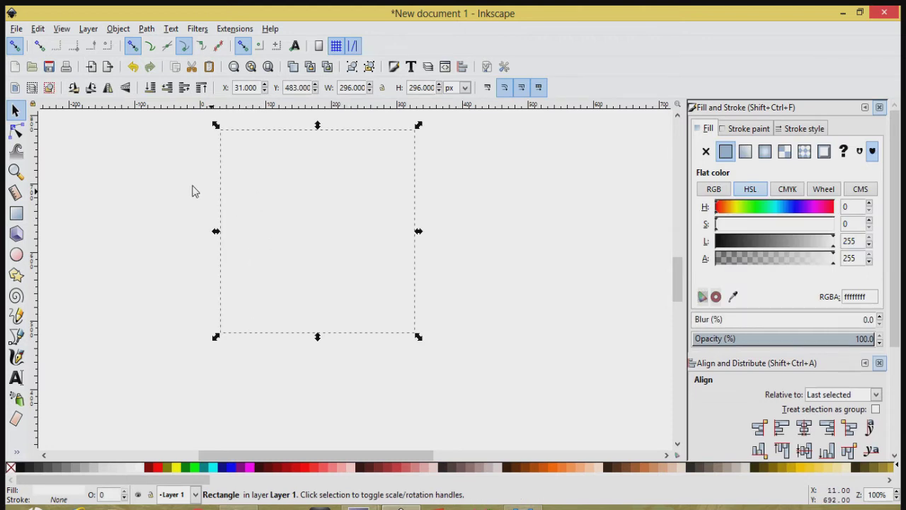
{"action": "left_click", "coordinate": [22, 471]}
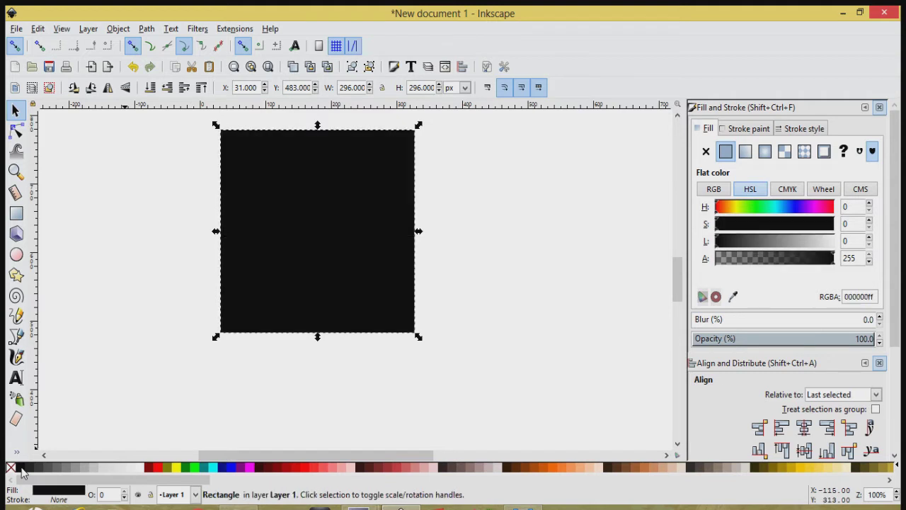
{"action": "left_click_drag", "start_coordinate": [271, 236], "coordinate": [307, 259]}
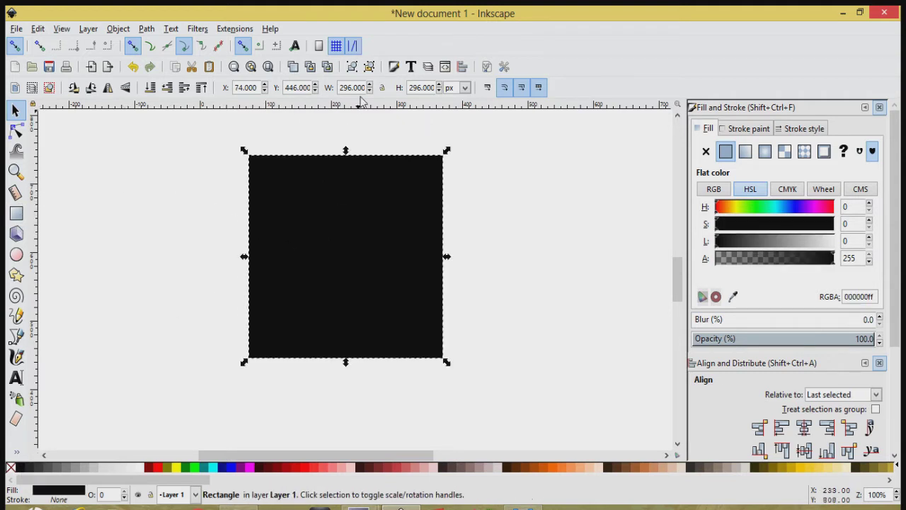
{"action": "left_click", "coordinate": [17, 131]}
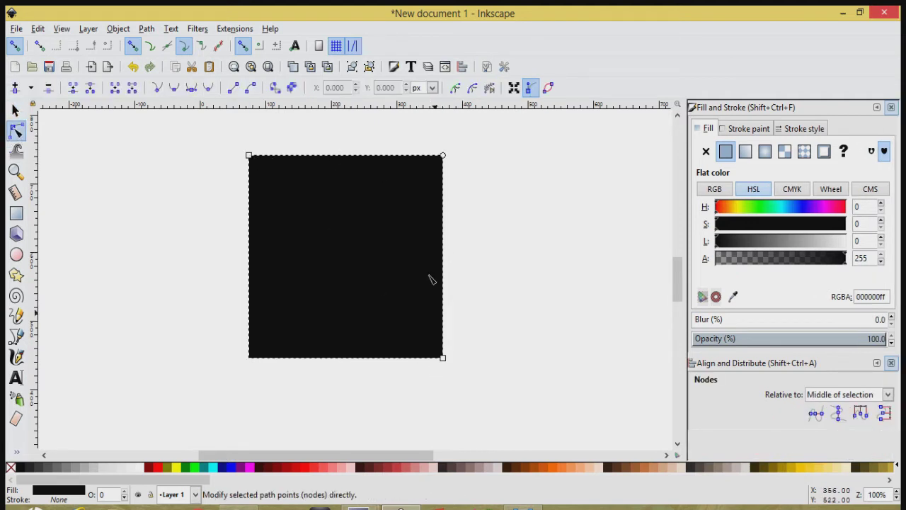
Convert the black square into a path and give it a red outline
{"action": "left_click", "coordinate": [148, 30]}
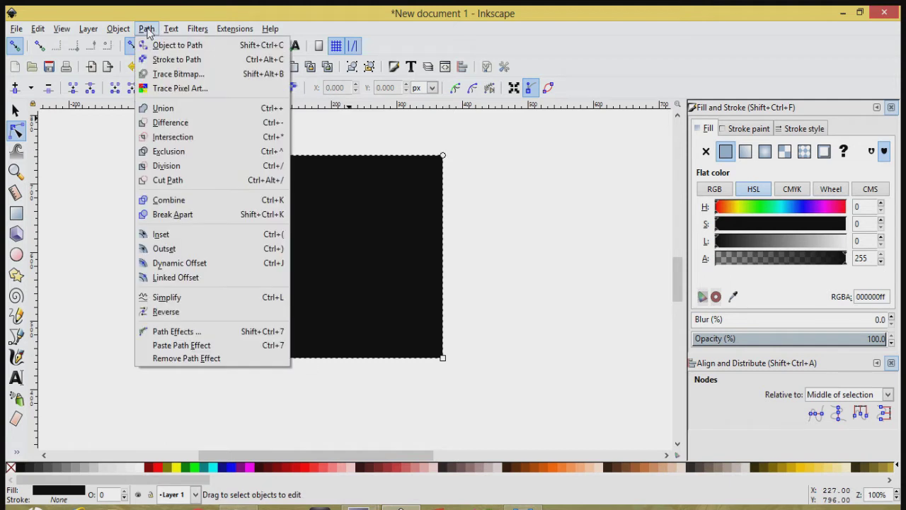
{"action": "left_click", "coordinate": [161, 46]}
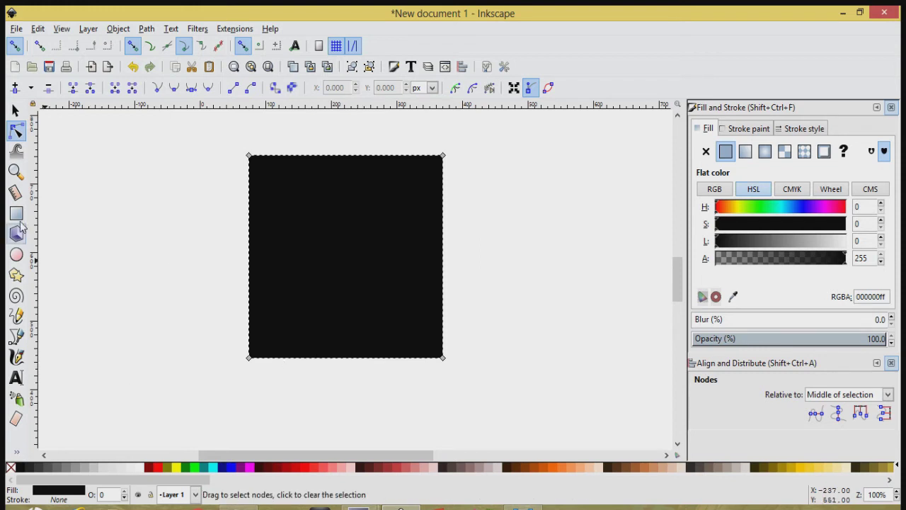
{"action": "left_click", "coordinate": [17, 111]}
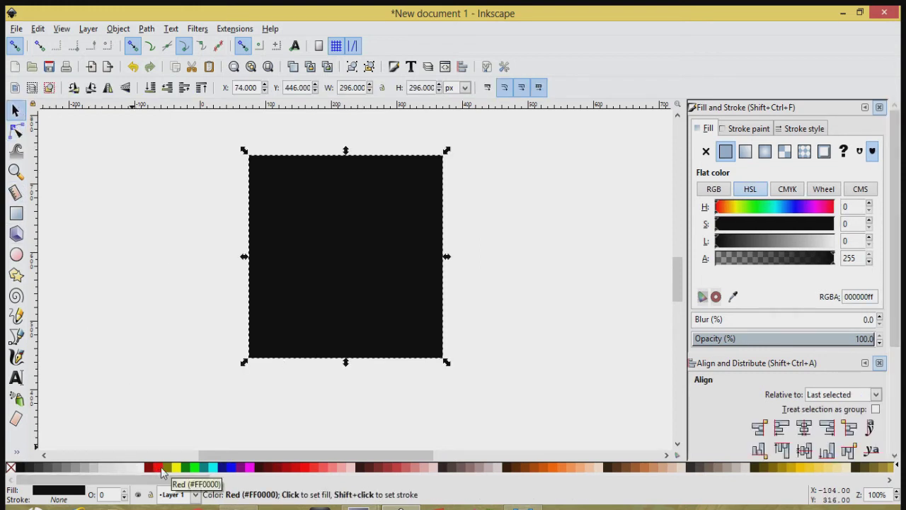
{"action": "key", "text": "shift"}
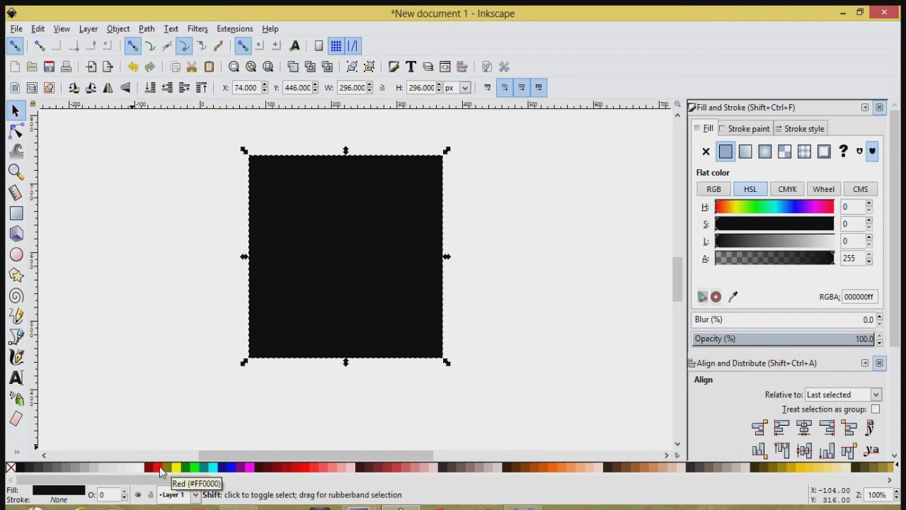
{"action": "left_click", "coordinate": [160, 472], "text": "shift"}
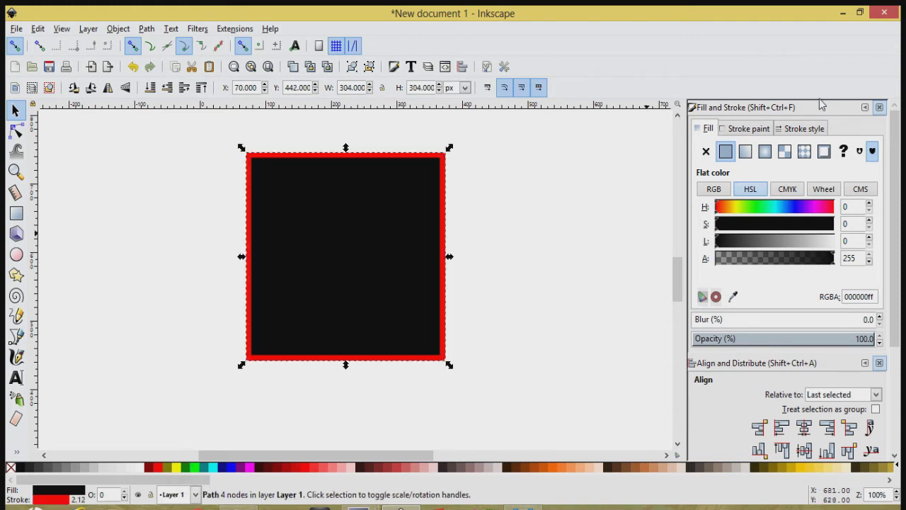
Set the red outline's stroke width to 8 px
{"action": "left_click", "coordinate": [793, 129]}
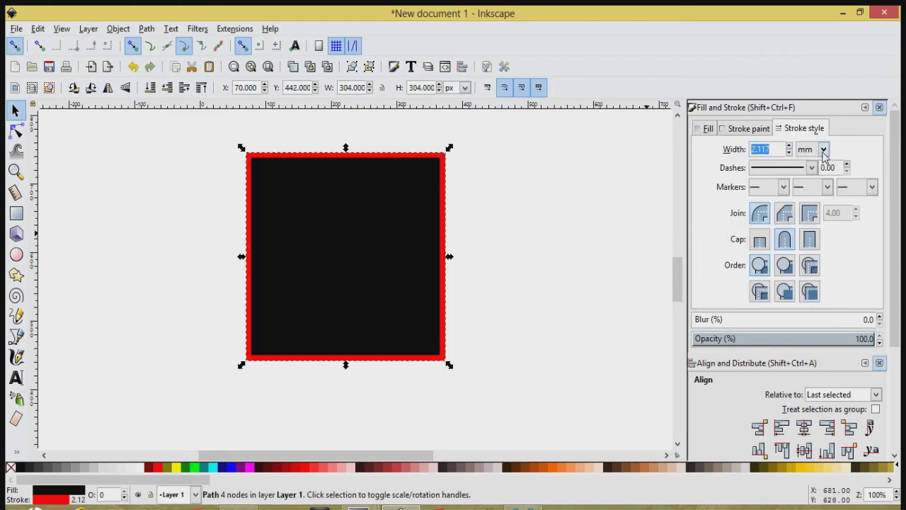
{"action": "left_click", "coordinate": [823, 150]}
{"action": "left_click", "coordinate": [807, 245]}
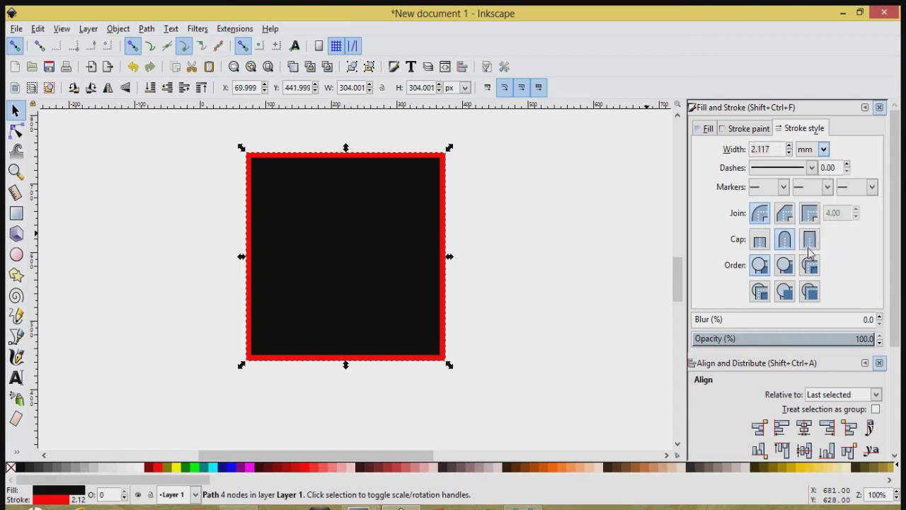
{"action": "left_click_drag", "start_coordinate": [771, 149], "coordinate": [732, 149]}
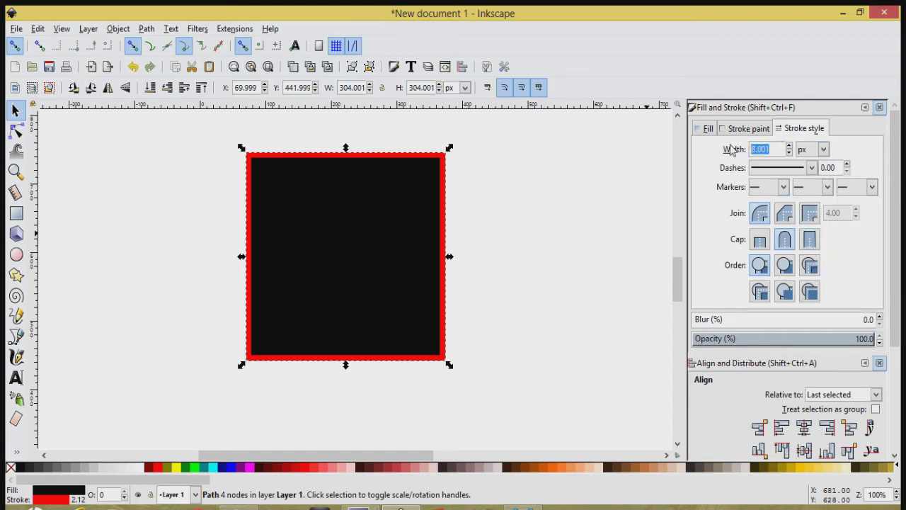
{"action": "type", "text": "8"}
{"action": "key", "text": "Return"}
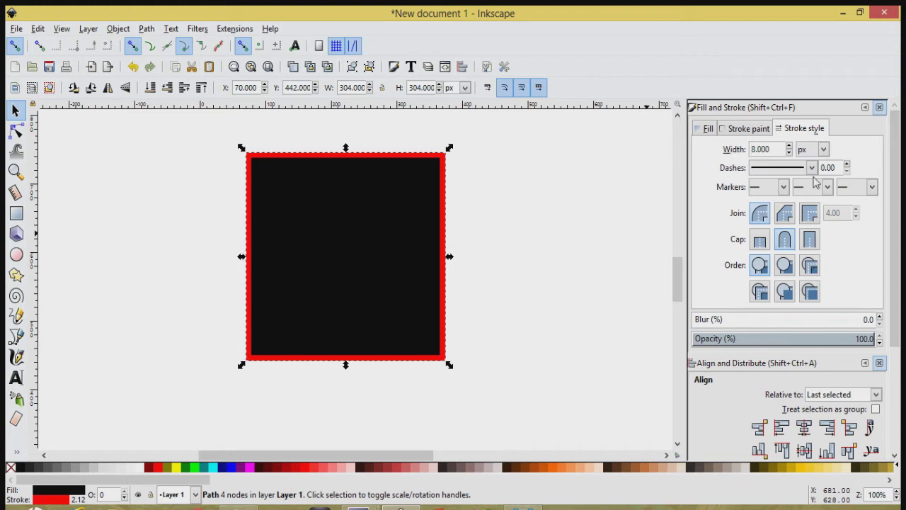
{"action": "left_click", "coordinate": [703, 132]}
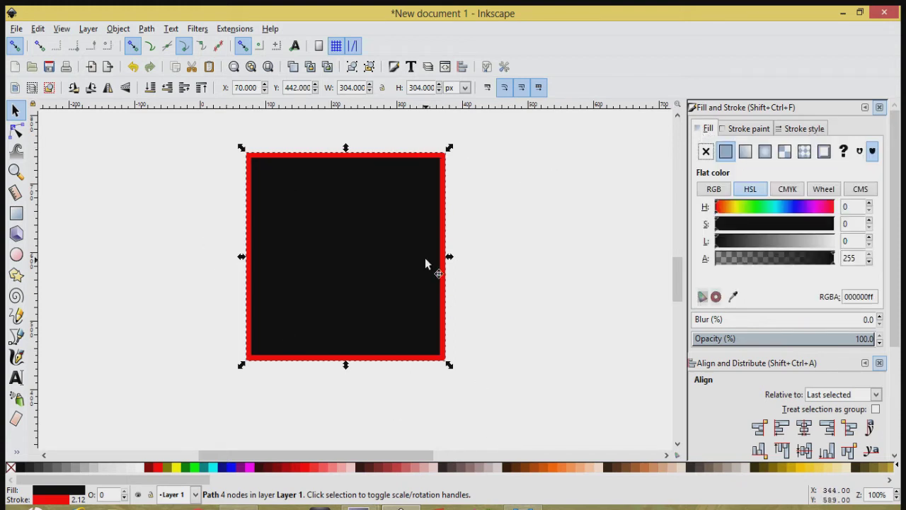
Add a node at the bottom edge's midpoint and pull it down about 84 px as a sharp point
{"action": "left_click", "coordinate": [15, 131]}
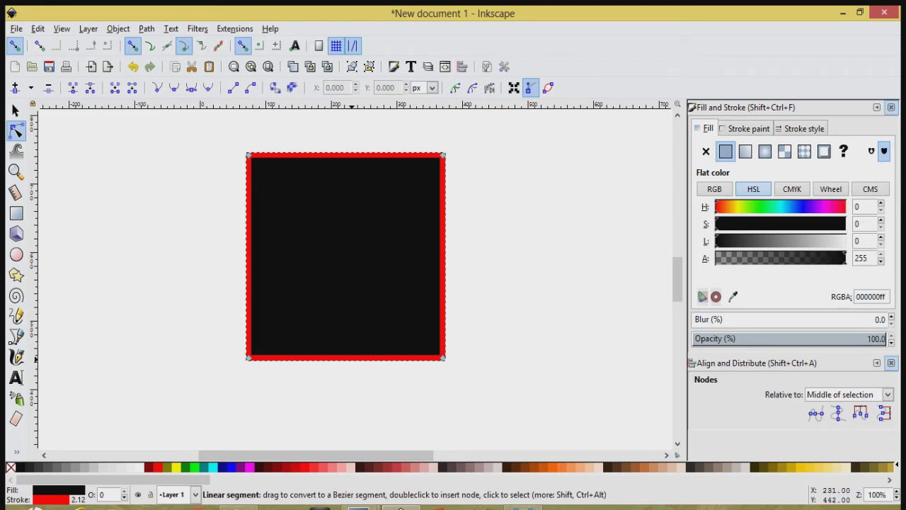
{"action": "double_click", "coordinate": [352, 360]}
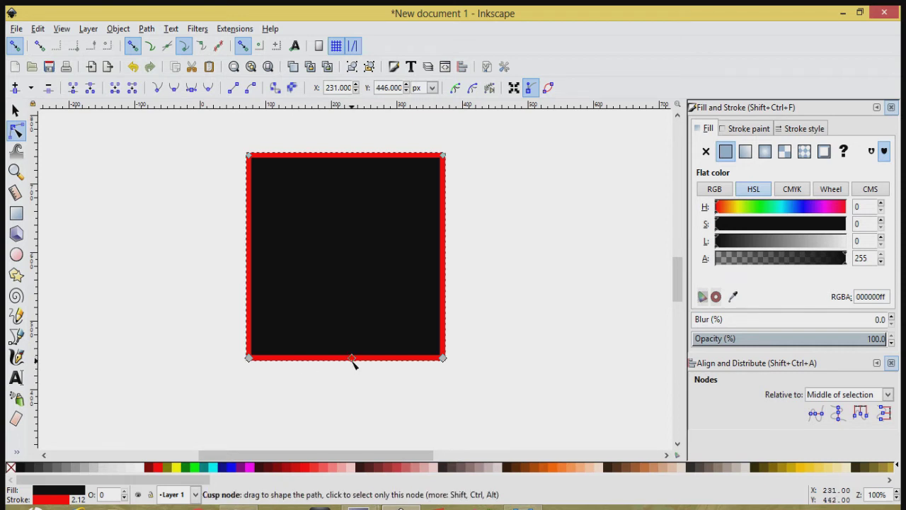
{"action": "left_click_drag", "start_coordinate": [353, 358], "coordinate": [354, 417]}
{"action": "key", "text": "shift+s"}
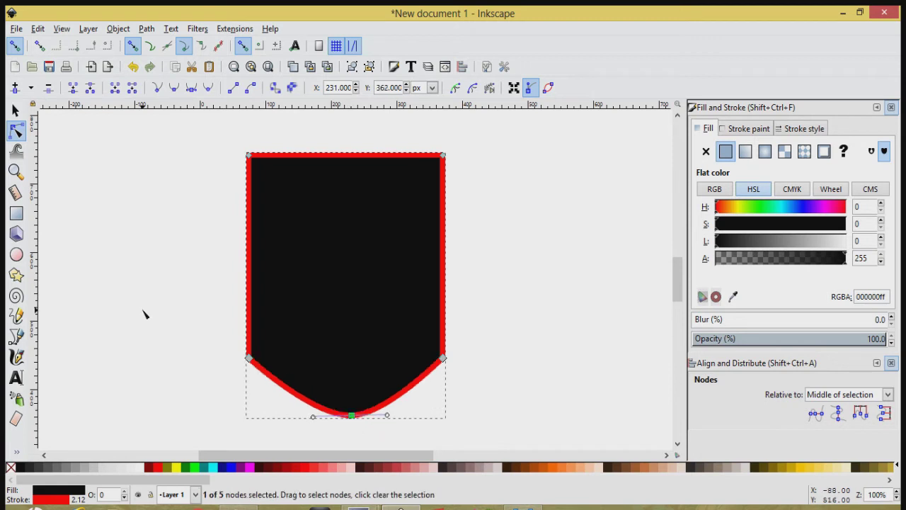
{"action": "key", "text": "ctrl+z"}
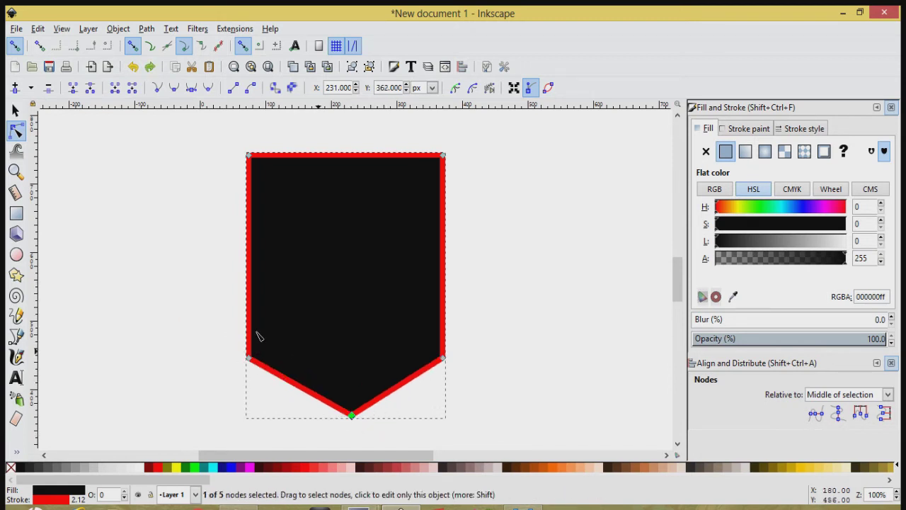
{"action": "left_click_drag", "start_coordinate": [241, 377], "coordinate": [508, 392]}
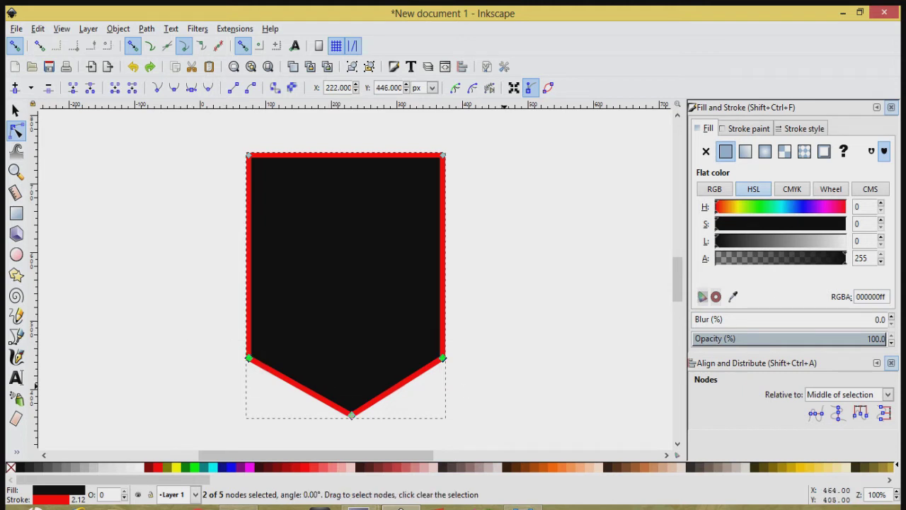
Auto-smooth the side nodes and scale the two top corners outward with repeated > presses
{"action": "left_click", "coordinate": [210, 88]}
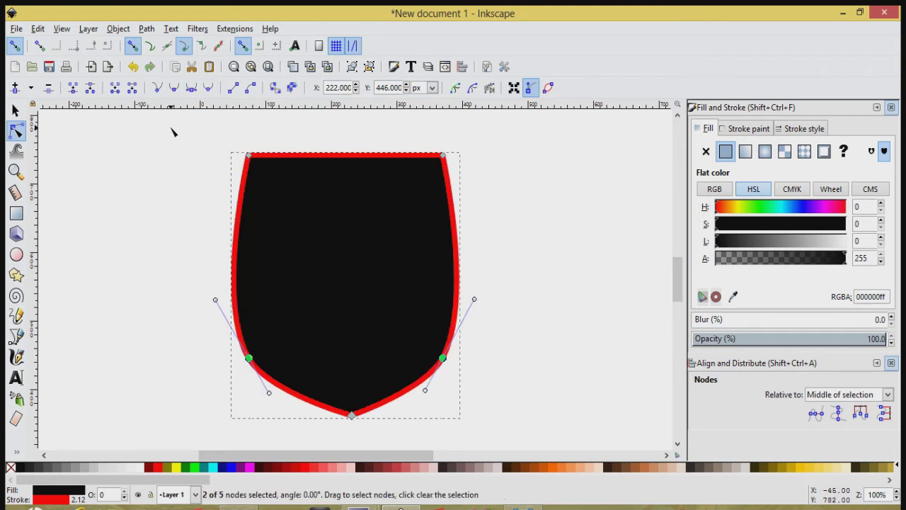
{"action": "left_click_drag", "start_coordinate": [172, 129], "coordinate": [487, 211]}
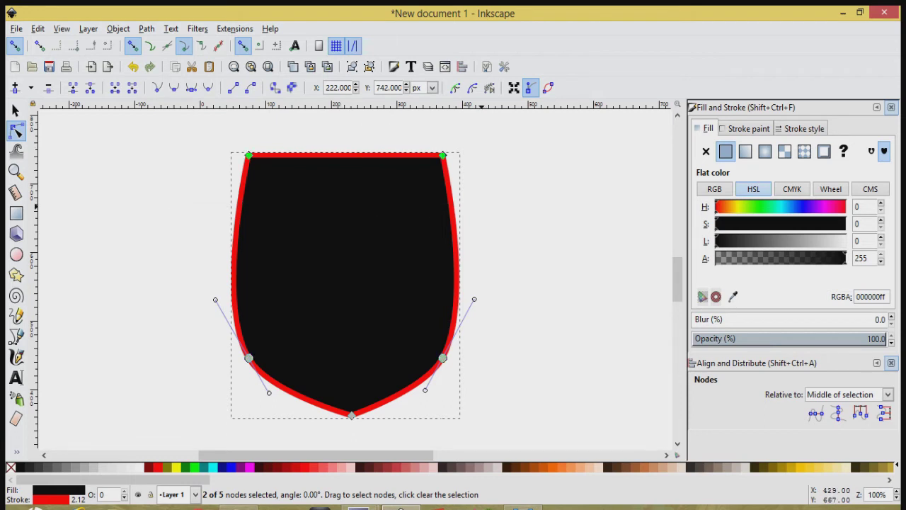
{"action": "key", "text": "comma"}
{"action": "key", "text": "comma"}
{"action": "key", "text": "comma"}
{"action": "key", "text": "comma"}
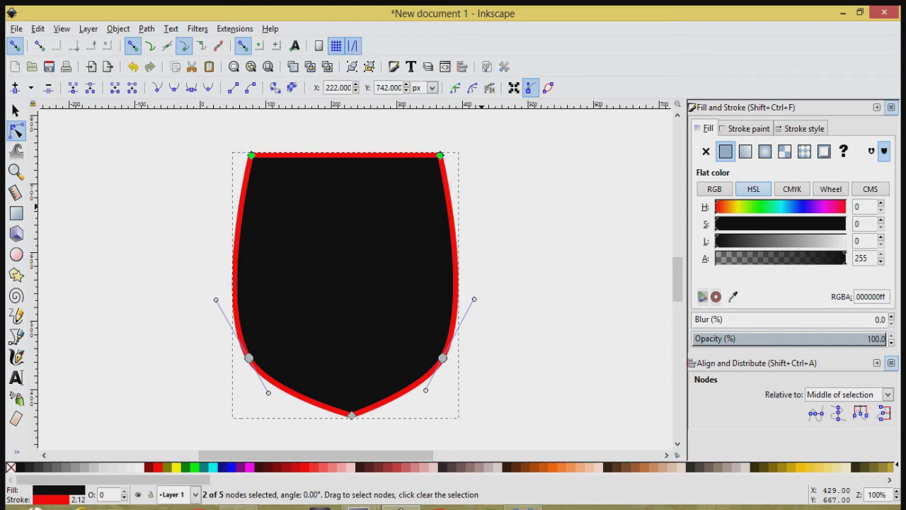
{"action": "key", "text": "period"}
{"action": "key", "text": "period"}
{"action": "key", "text": "period"}
{"action": "key", "text": "period"}
{"action": "key", "text": "period"}
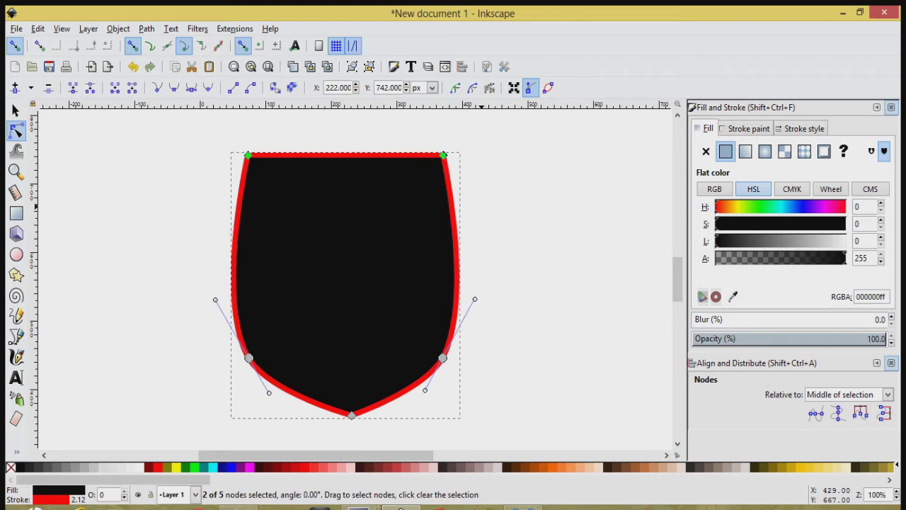
{"action": "key", "text": "period"}
{"action": "key", "text": "period"}
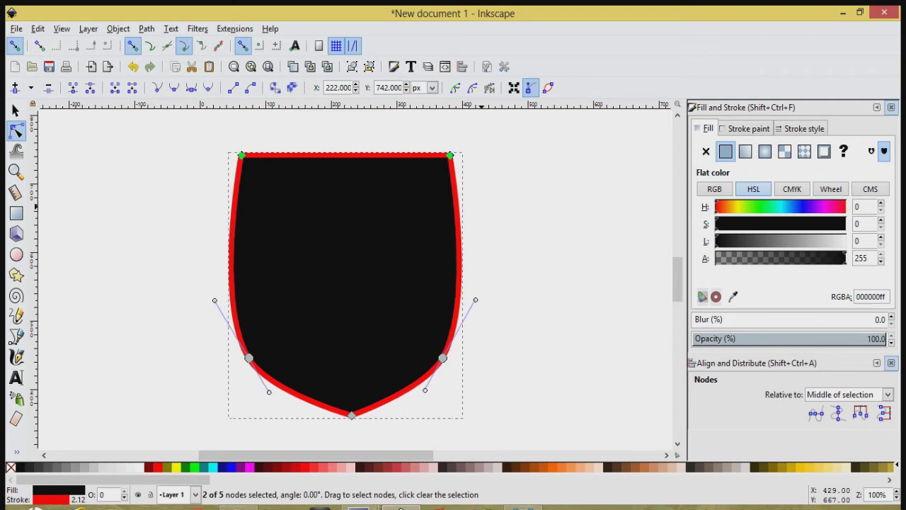
{"action": "key", "text": "period"}
{"action": "key", "text": "period"}
{"action": "key", "text": "period"}
{"action": "key", "text": "period"}
{"action": "key", "text": "period"}
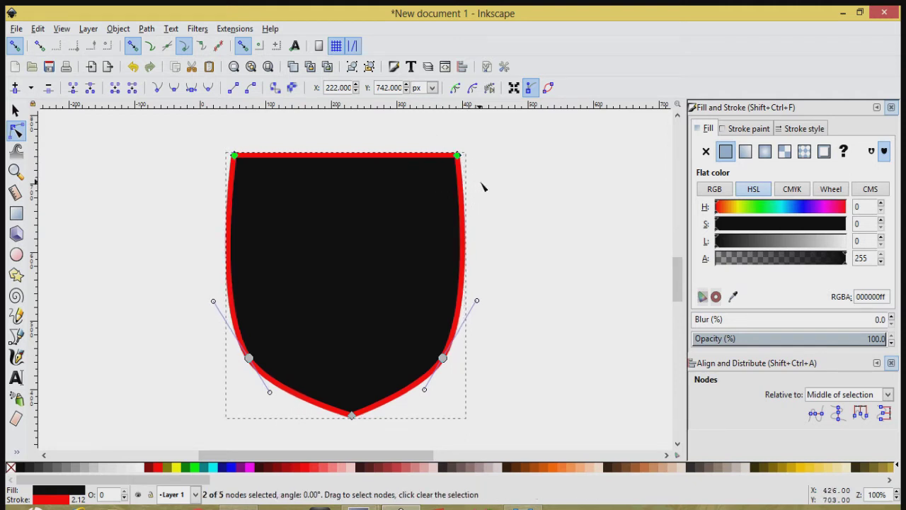
{"action": "key", "text": "period"}
{"action": "key", "text": "period"}
{"action": "key", "text": "period"}
{"action": "key", "text": "period"}
{"action": "key", "text": "period"}
{"action": "key", "text": "period"}
{"action": "key", "text": "period"}
{"action": "key", "text": "period"}
{"action": "key", "text": "period"}
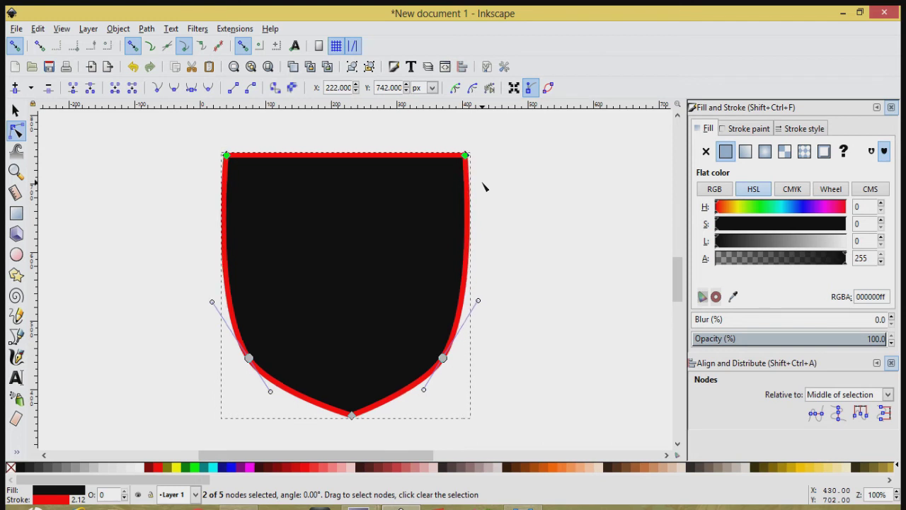
{"action": "key", "text": "period"}
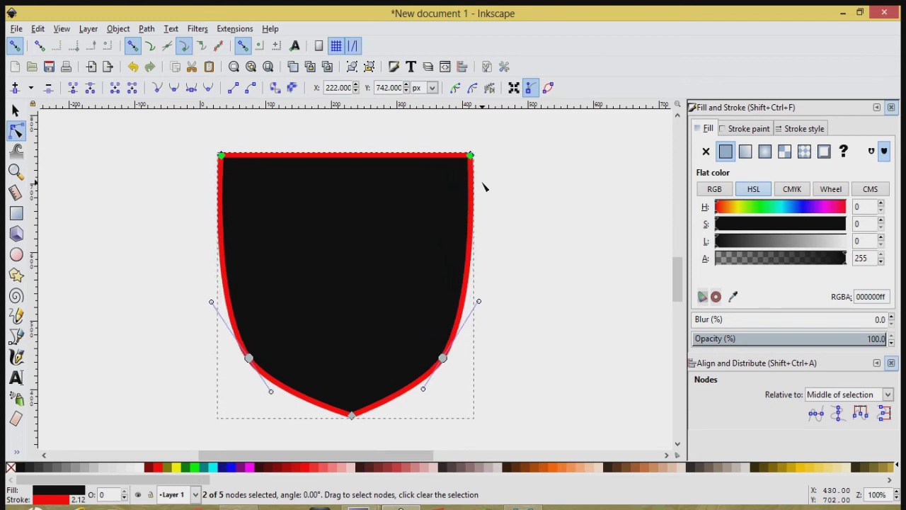
{"action": "key", "text": "period"}
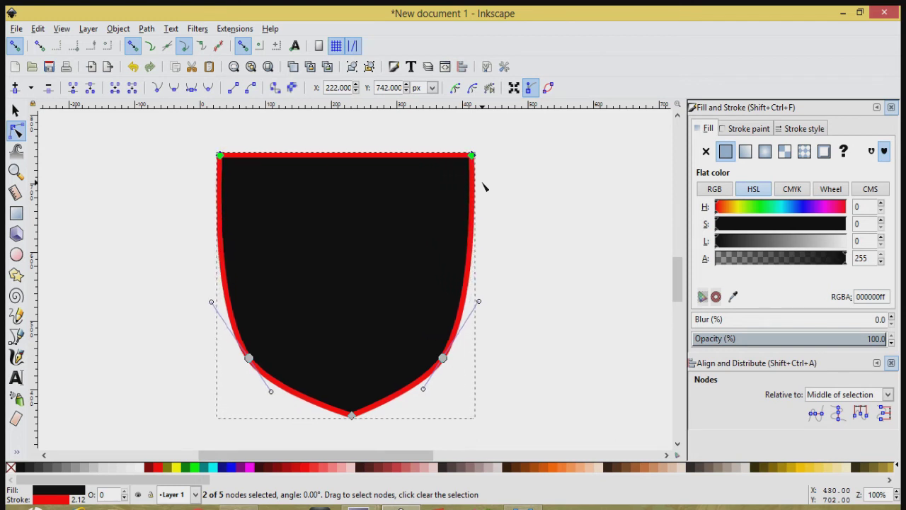
{"action": "left_click", "coordinate": [17, 112]}
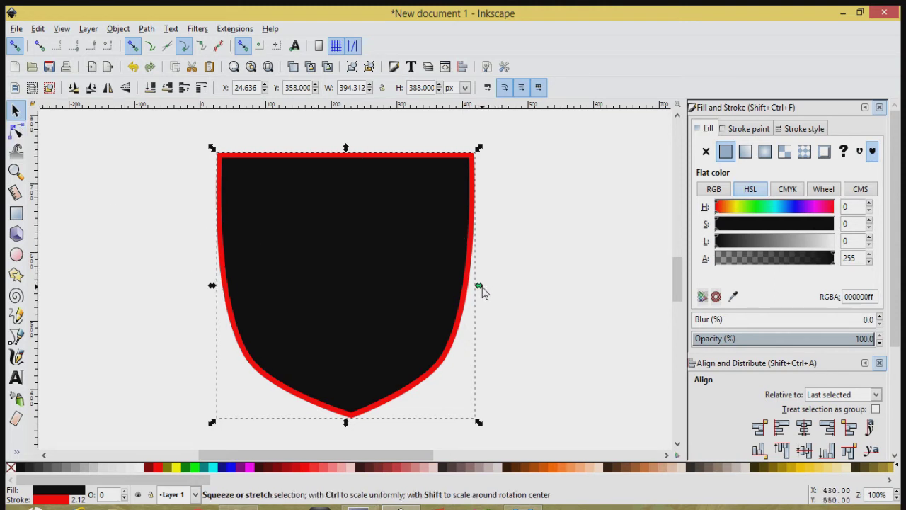
Shrink the shield slightly from its left, right and top handles
{"action": "left_click_drag", "start_coordinate": [480, 286], "coordinate": [458, 292]}
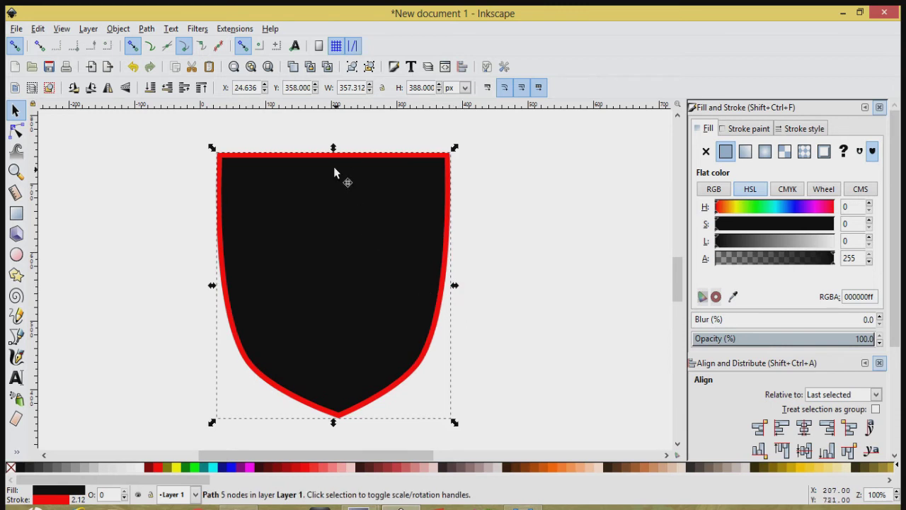
{"action": "left_click_drag", "start_coordinate": [333, 148], "coordinate": [333, 165]}
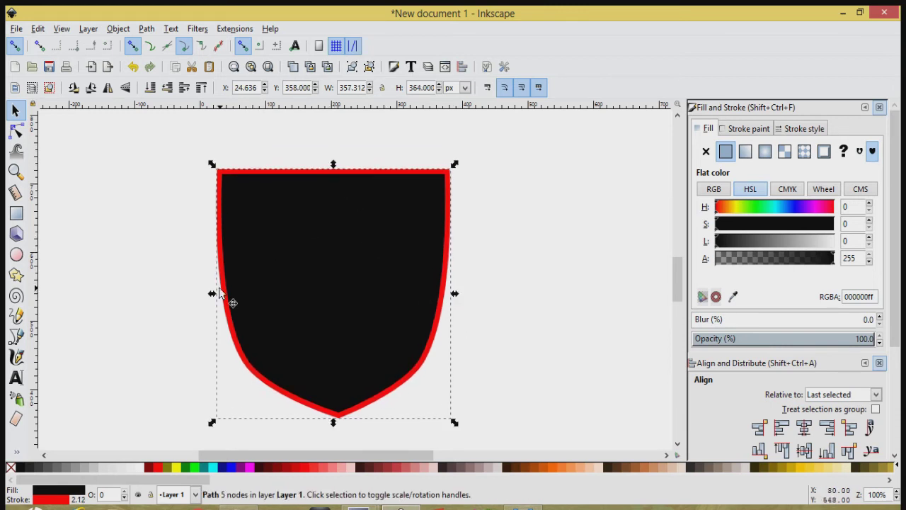
{"action": "left_click_drag", "start_coordinate": [212, 293], "coordinate": [231, 292]}
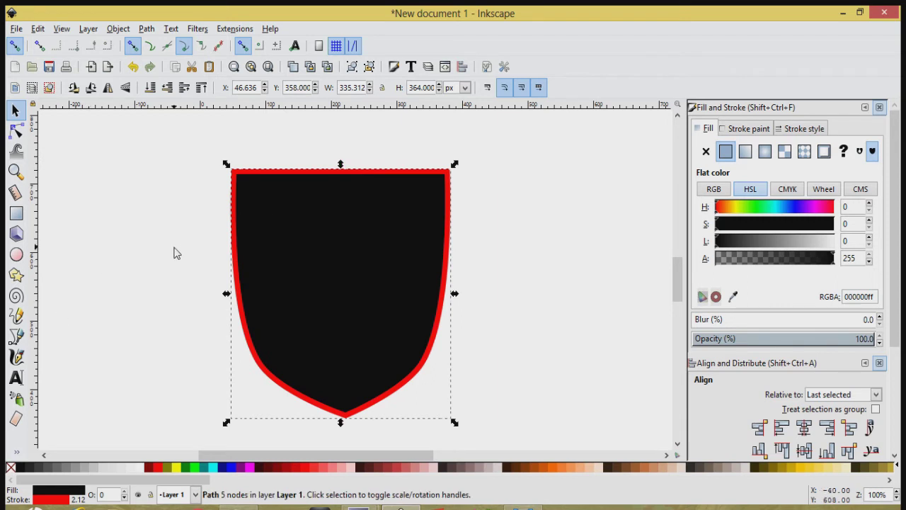
Duplicate the shield and give the stacked copy no fill and a lime green outline
{"action": "right_click", "coordinate": [317, 300]}
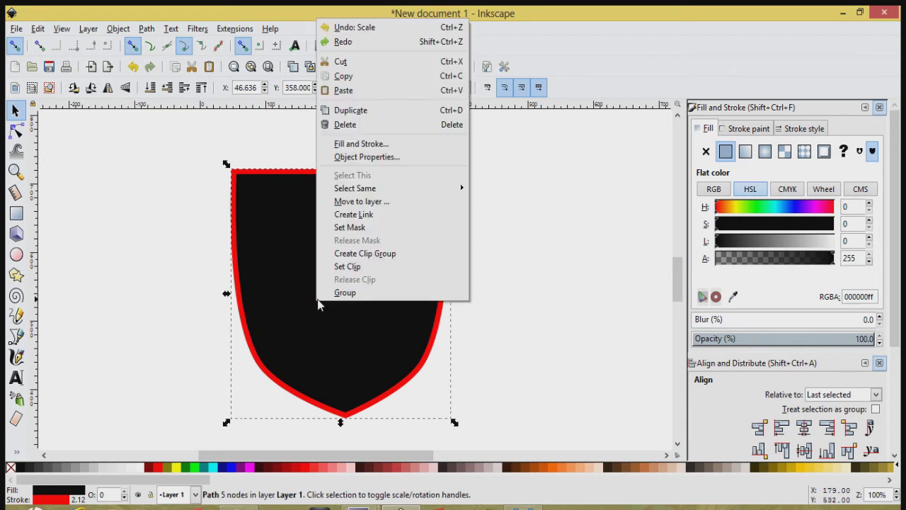
{"action": "left_click", "coordinate": [363, 115]}
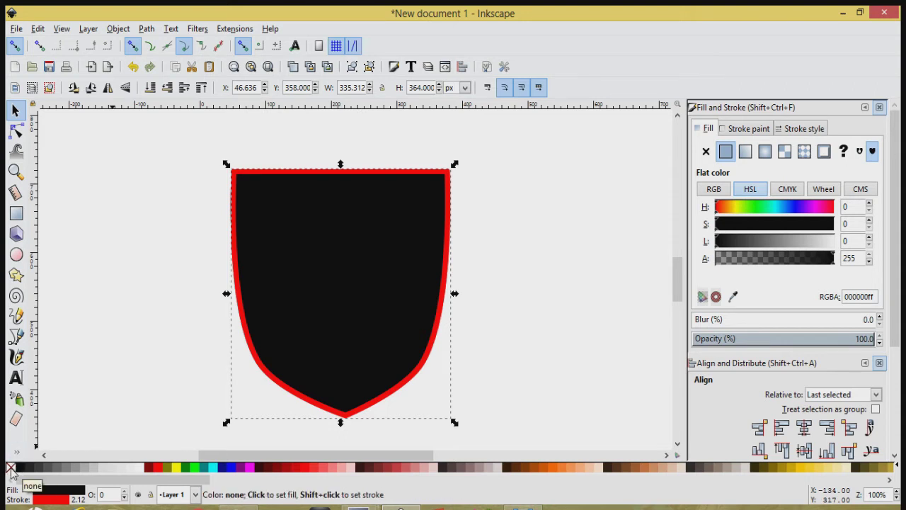
{"action": "left_click", "coordinate": [11, 467]}
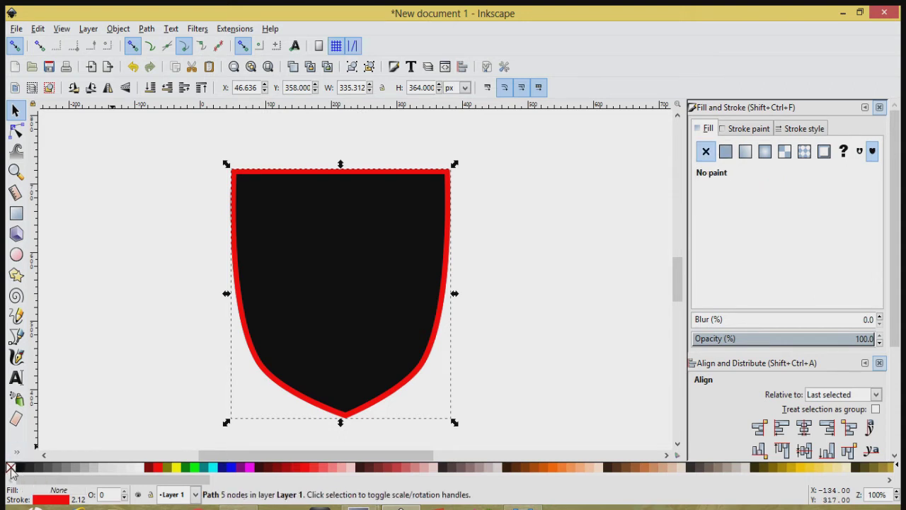
{"action": "left_click", "coordinate": [197, 472], "text": "shift"}
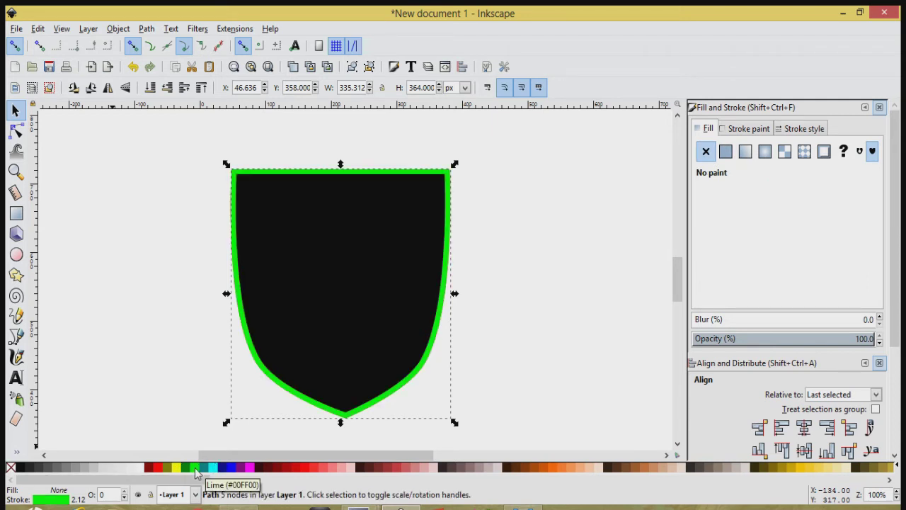
{"action": "left_click_drag", "start_coordinate": [283, 185], "coordinate": [461, 175]}
{"action": "left_click_drag", "start_coordinate": [218, 249], "coordinate": [131, 253]}
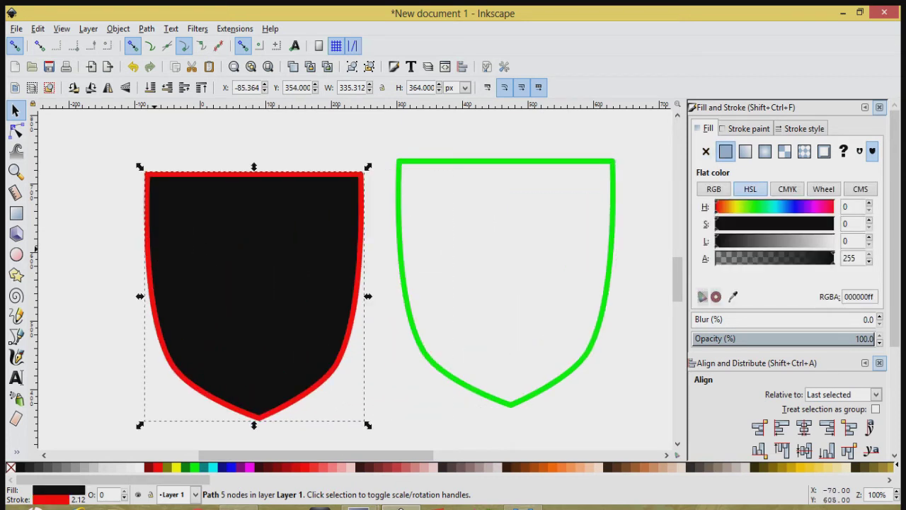
{"action": "key", "text": "ctrl+z"}
{"action": "key", "text": "ctrl+z"}
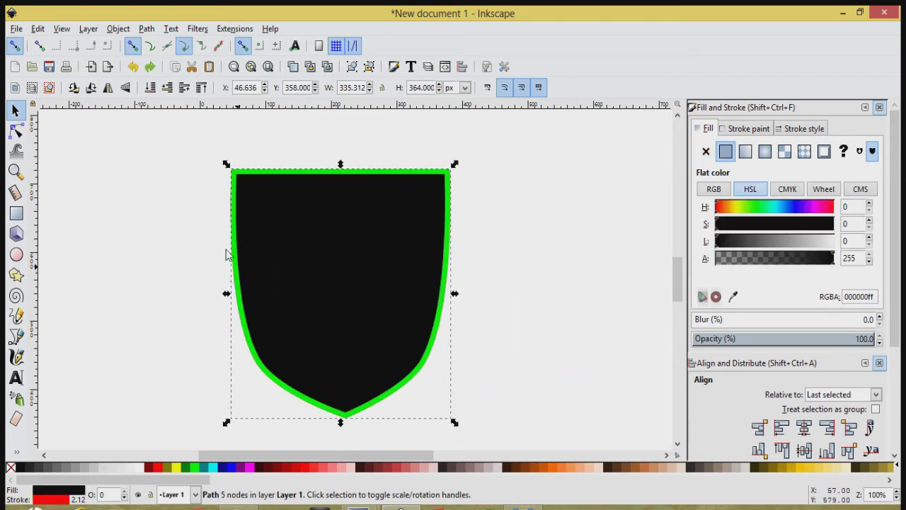
{"action": "left_click", "coordinate": [162, 275]}
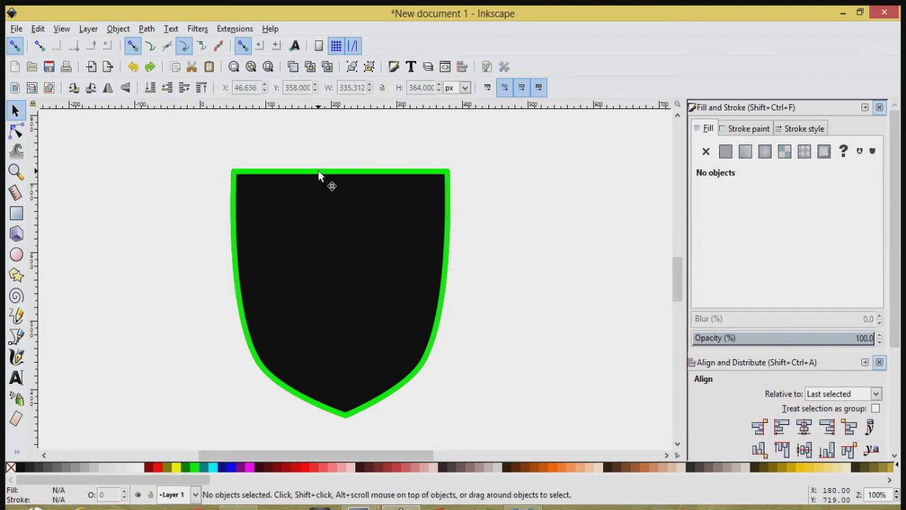
Turn the lime copy into a dynamic offset inset about 1.7 pt inside the red border
{"action": "left_click", "coordinate": [319, 172]}
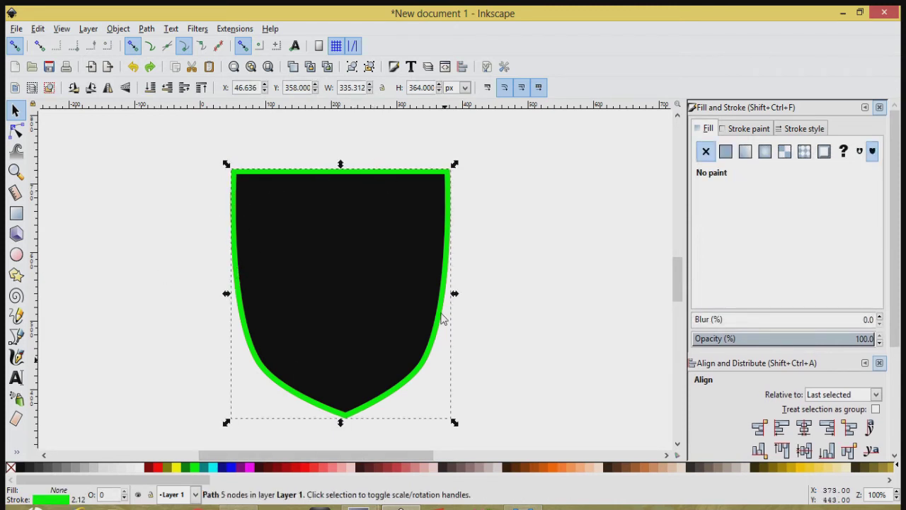
{"action": "left_click", "coordinate": [145, 28]}
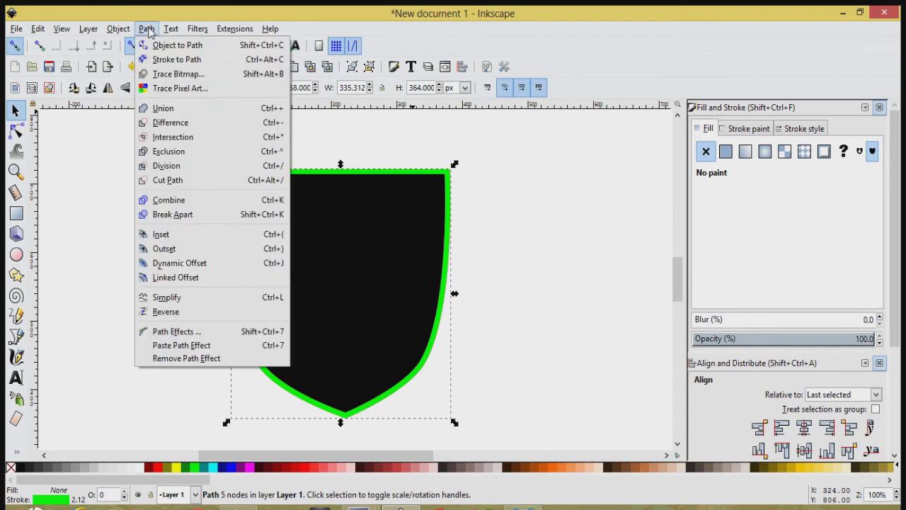
{"action": "left_click", "coordinate": [170, 269]}
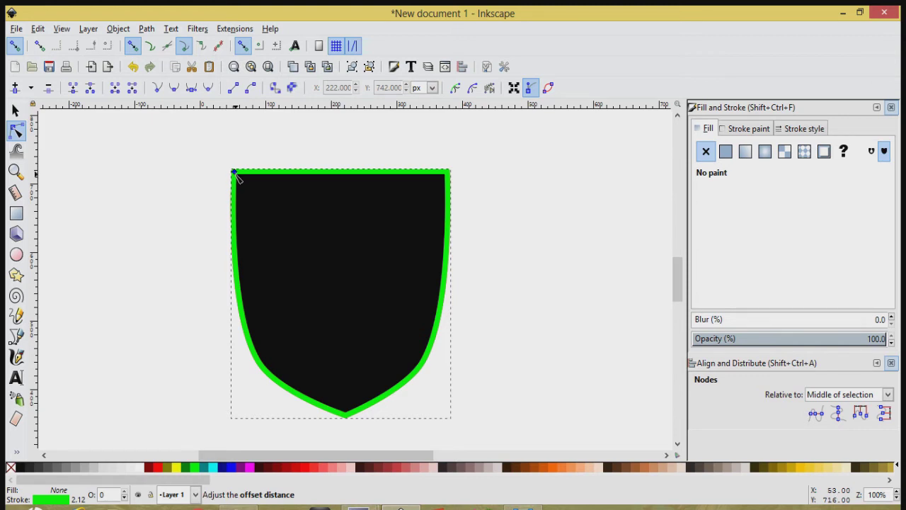
{"action": "left_click_drag", "start_coordinate": [235, 175], "coordinate": [243, 186]}
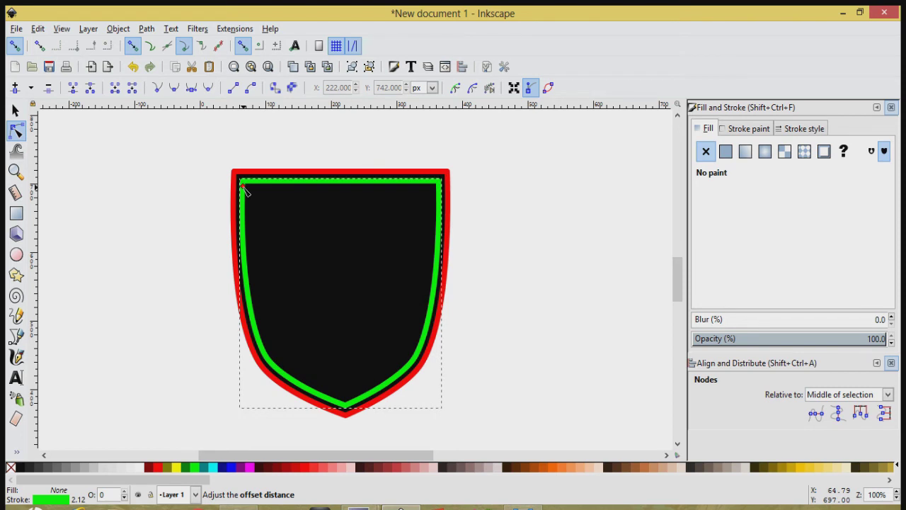
{"action": "left_click_drag", "start_coordinate": [243, 188], "coordinate": [239, 185]}
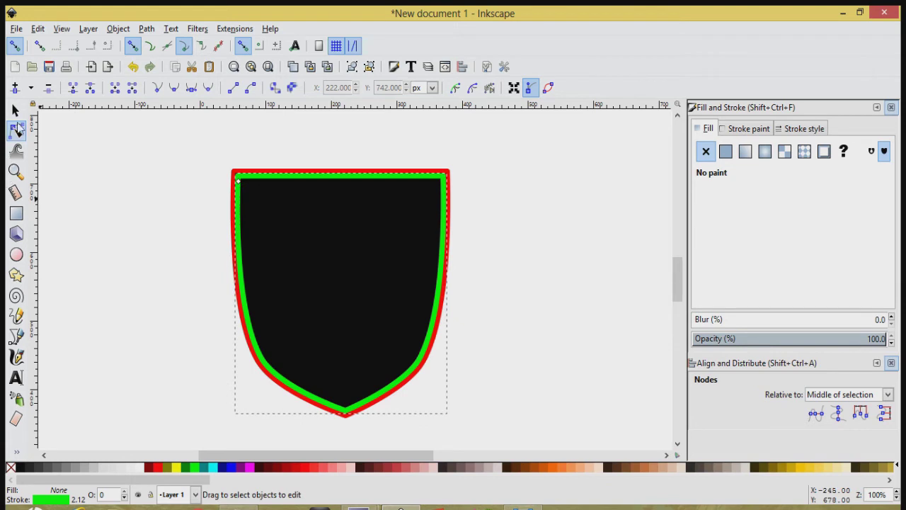
{"action": "left_click", "coordinate": [16, 170]}
{"action": "left_click_drag", "start_coordinate": [182, 139], "coordinate": [500, 221]}
{"action": "left_click", "coordinate": [15, 111]}
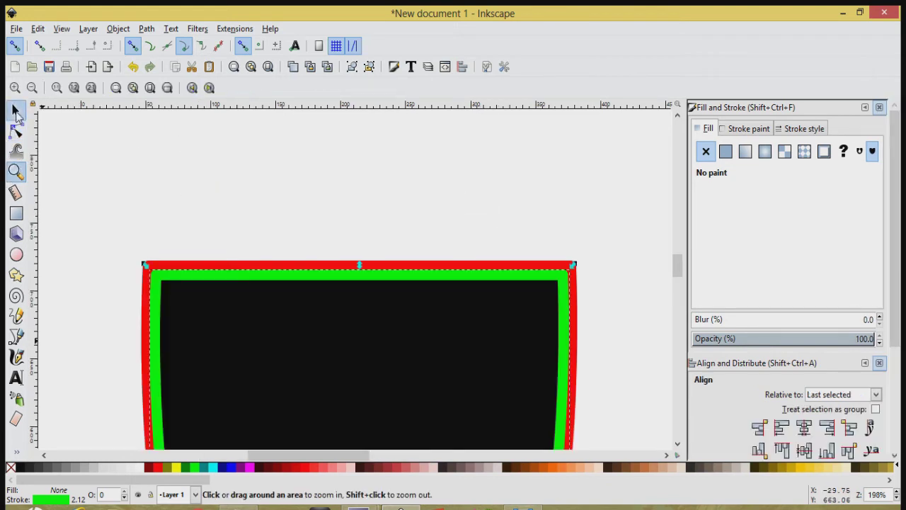
{"action": "key", "text": "Escape"}
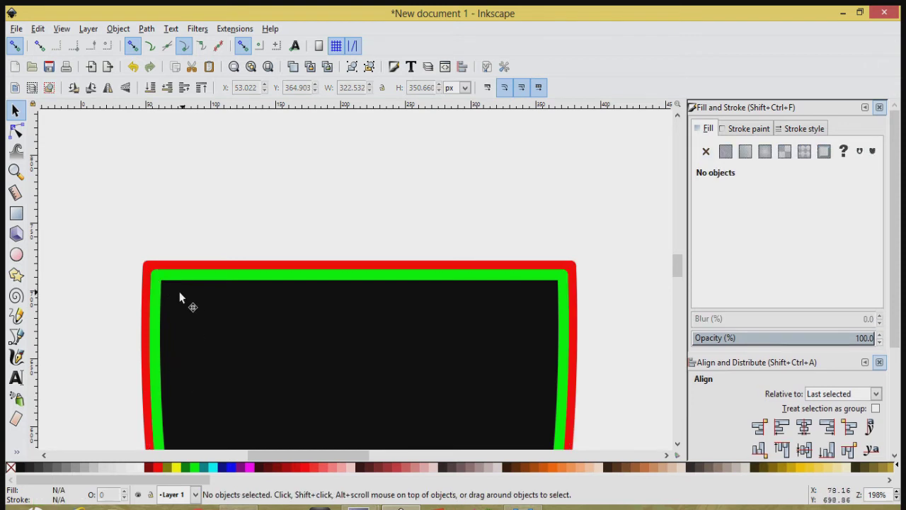
{"action": "left_click", "coordinate": [156, 278]}
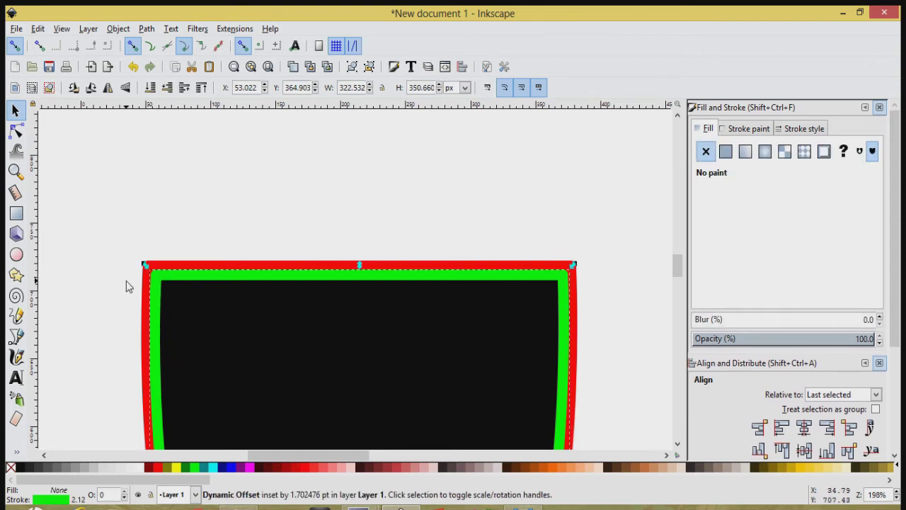
{"action": "scroll", "coordinate": [119, 301], "scroll_direction": "down", "scroll_amount": 2}
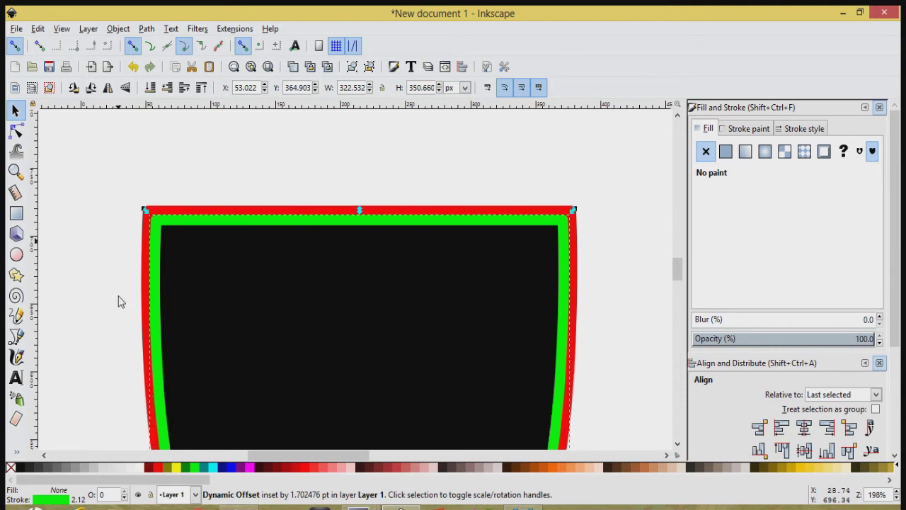
{"action": "key", "text": "minus"}
{"action": "key", "text": "minus"}
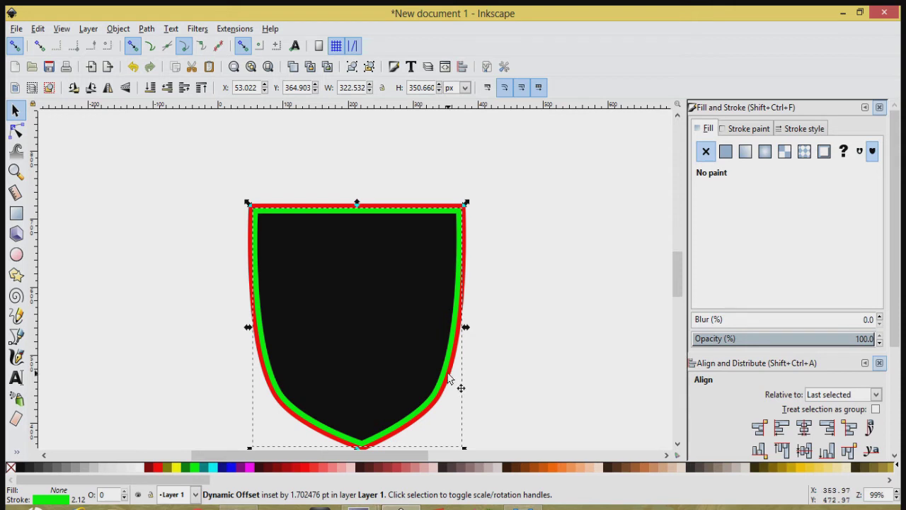
Duplicate the black shield, then delete the unwanted copy
{"action": "left_click", "coordinate": [347, 335]}
{"action": "scroll", "coordinate": [346, 335], "scroll_direction": "down", "scroll_amount": 2}
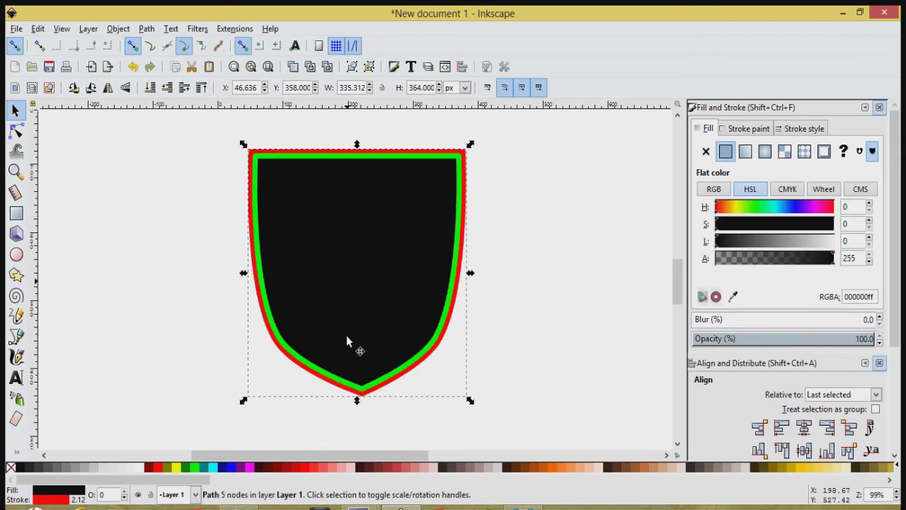
{"action": "right_click", "coordinate": [345, 248]}
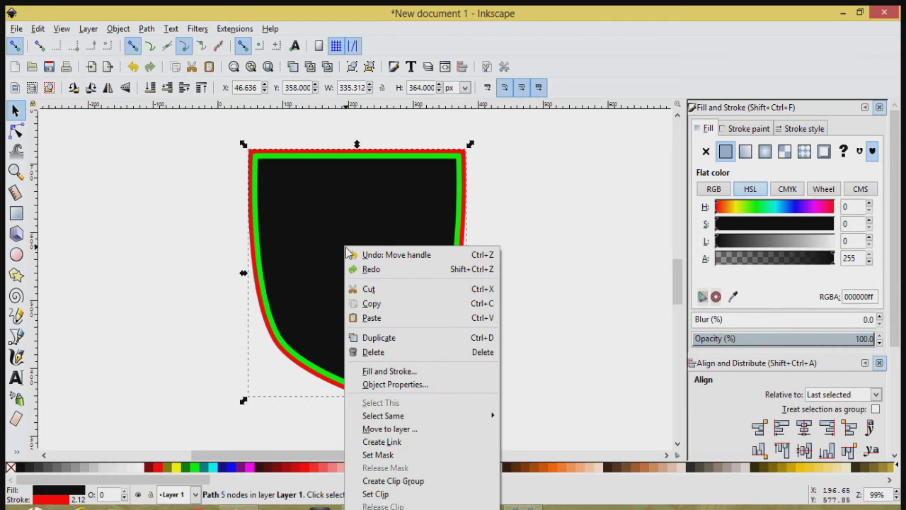
{"action": "left_click", "coordinate": [382, 337]}
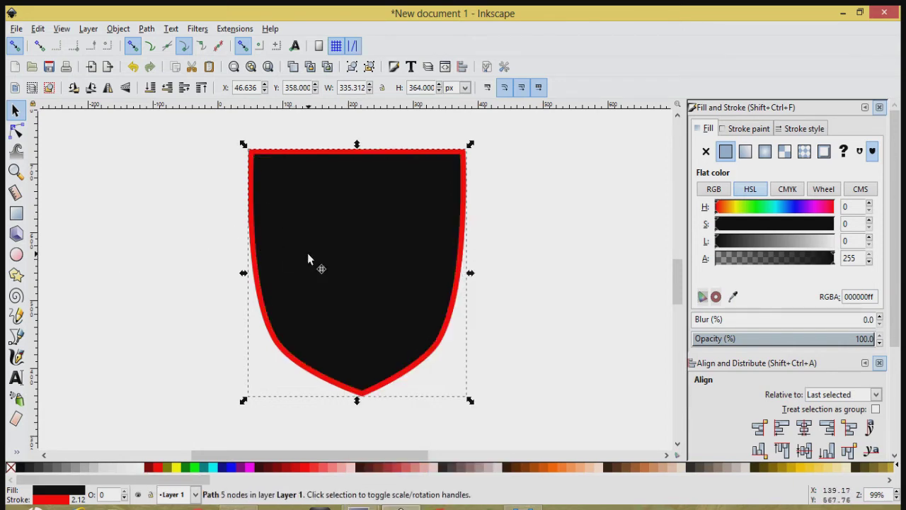
{"action": "left_click_drag", "start_coordinate": [312, 257], "coordinate": [599, 250]}
{"action": "key", "text": "Delete"}
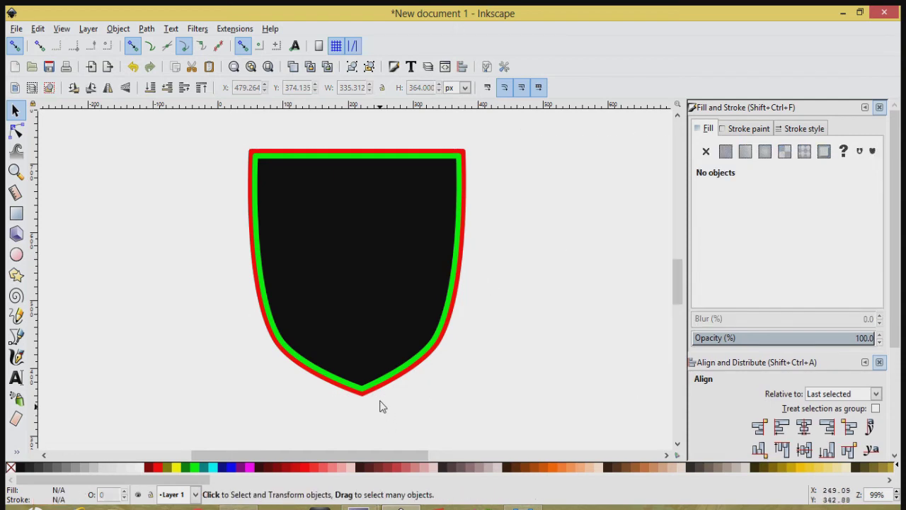
Duplicate the inner offset as a white, strokeless shape beneath the green border
{"action": "left_click", "coordinate": [383, 380]}
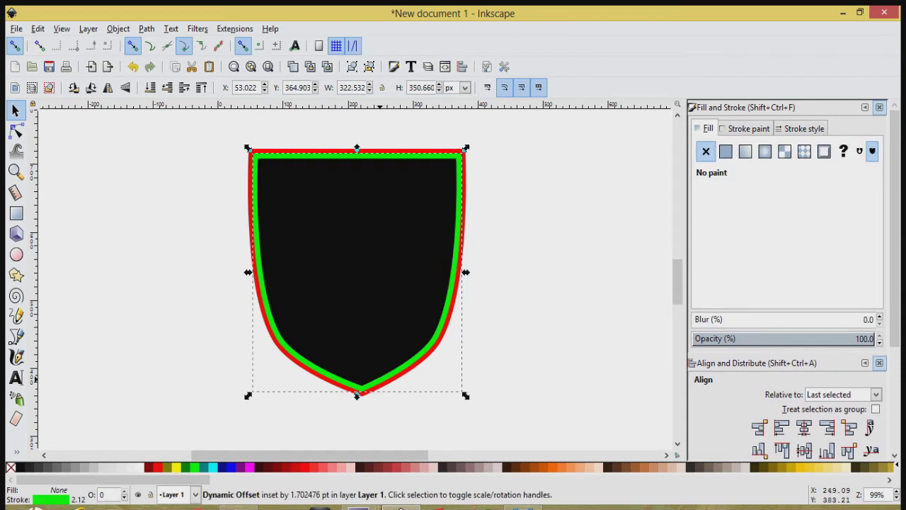
{"action": "right_click", "coordinate": [378, 99]}
{"action": "left_click", "coordinate": [420, 189]}
{"action": "left_click", "coordinate": [140, 470]}
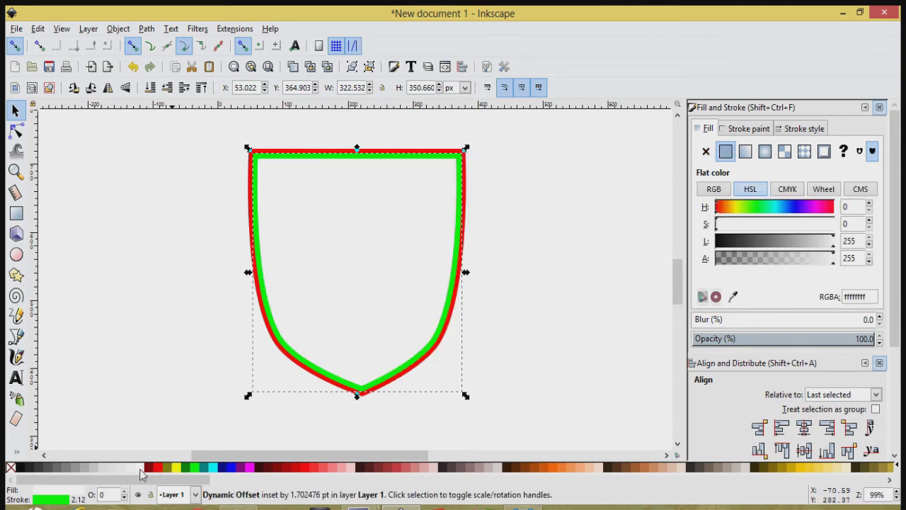
{"action": "left_click", "coordinate": [10, 469], "text": "shift"}
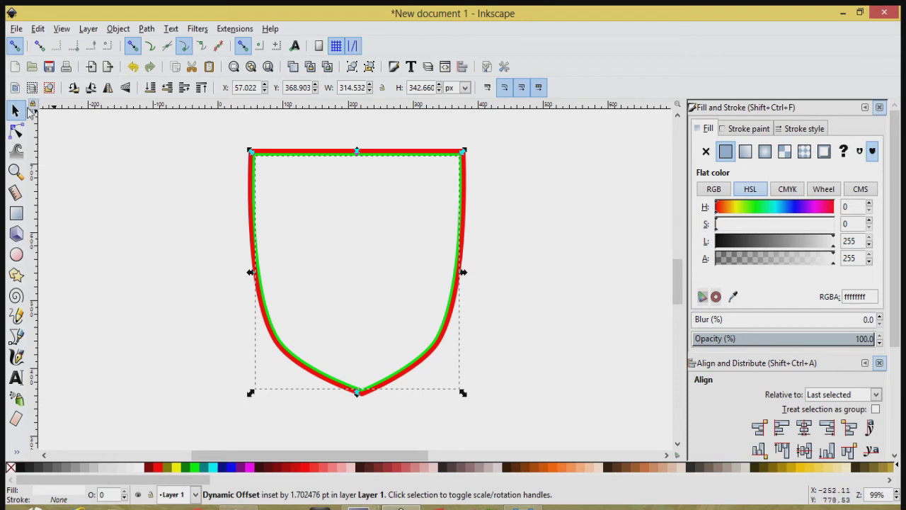
{"action": "left_click", "coordinate": [168, 92]}
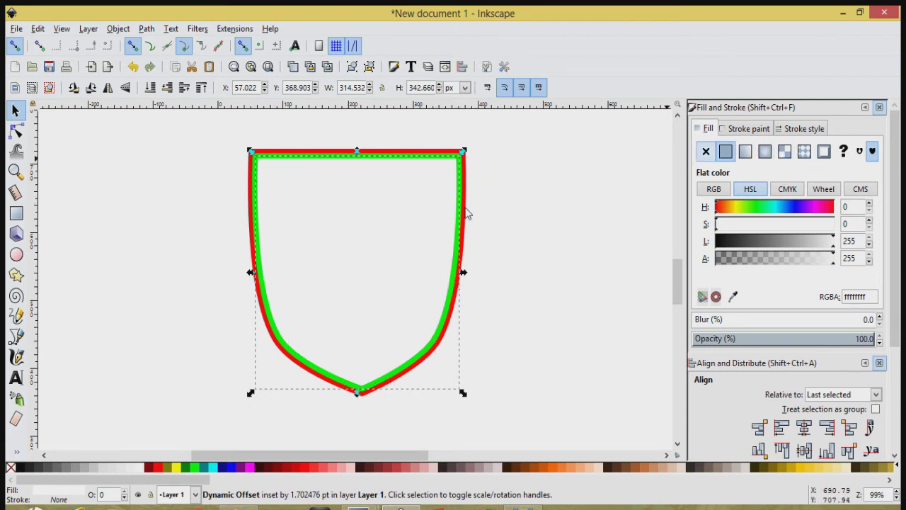
Draw a closed four-corner path over the shield's upper part with a diagonal lower edge
{"action": "left_click", "coordinate": [17, 337]}
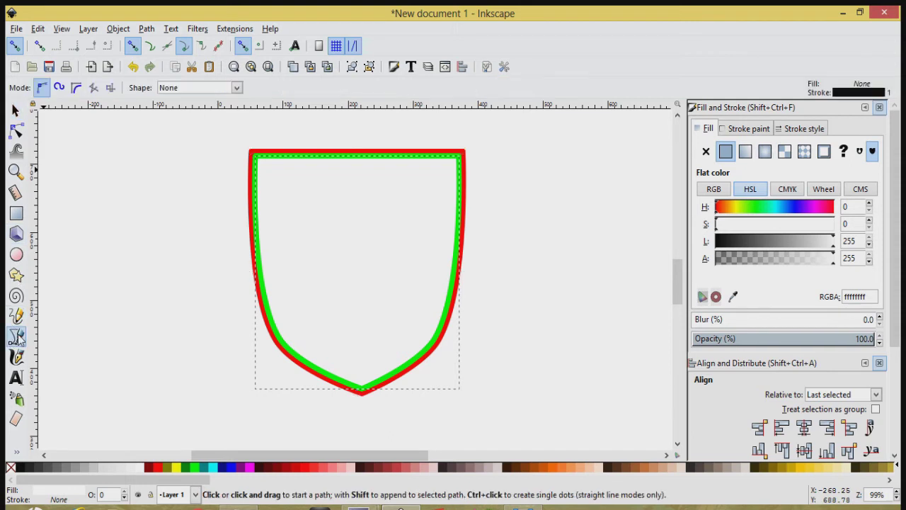
{"action": "left_click", "coordinate": [520, 196]}
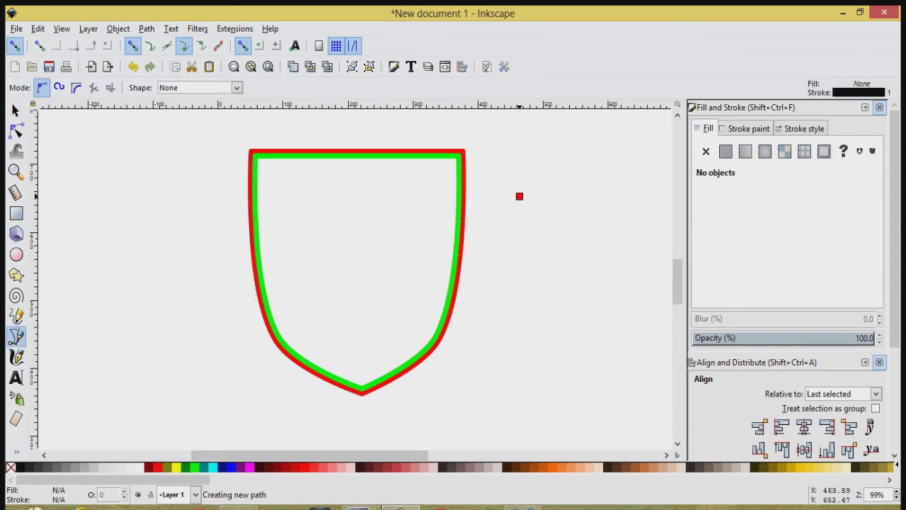
{"action": "left_click", "coordinate": [190, 361]}
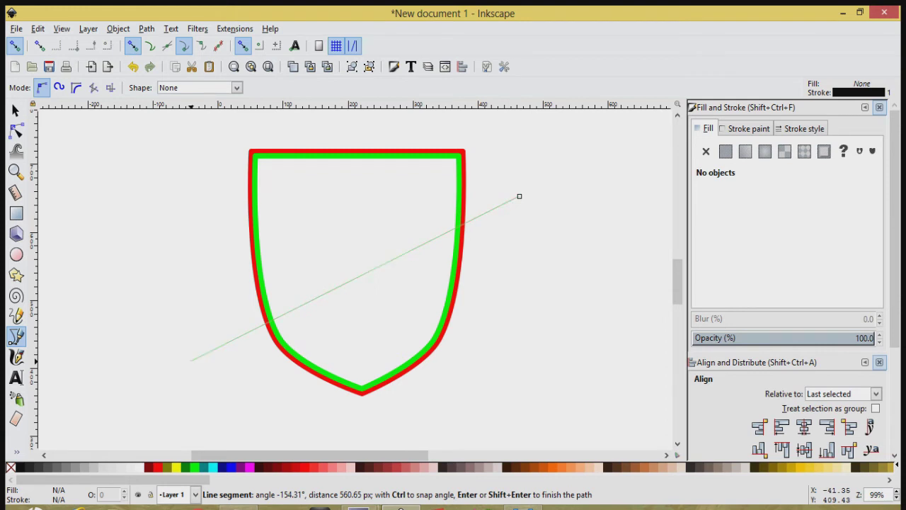
{"action": "left_click", "coordinate": [194, 121]}
{"action": "left_click", "coordinate": [520, 120]}
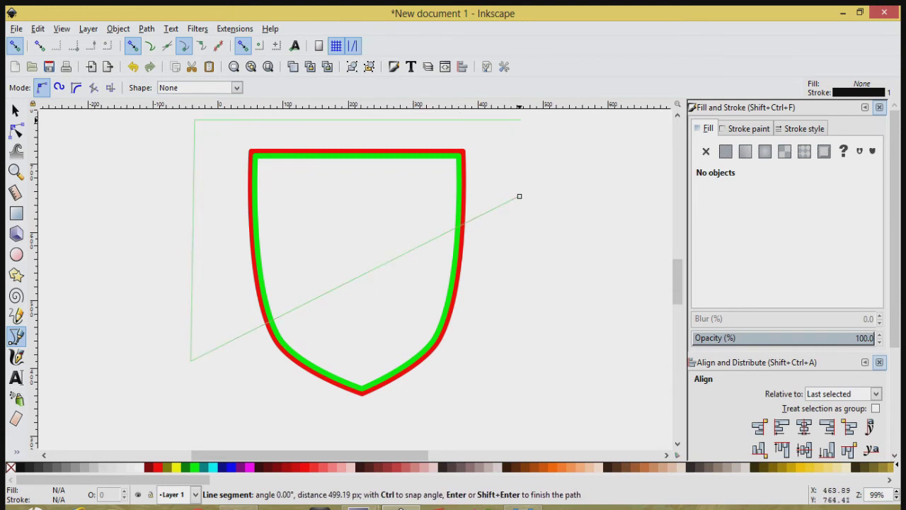
{"action": "left_click", "coordinate": [520, 197]}
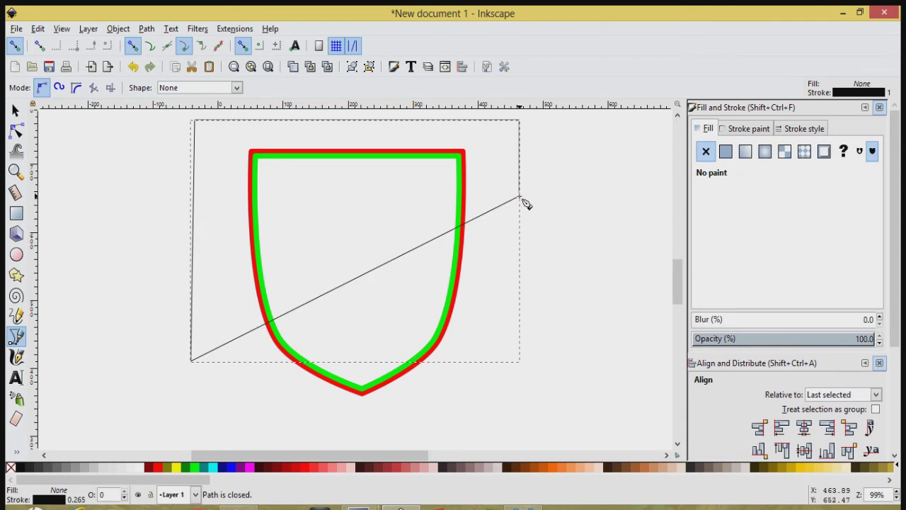
Intersect that path with the inner offset shield and bend the diagonal edge into a curve
{"action": "left_click", "coordinate": [16, 111]}
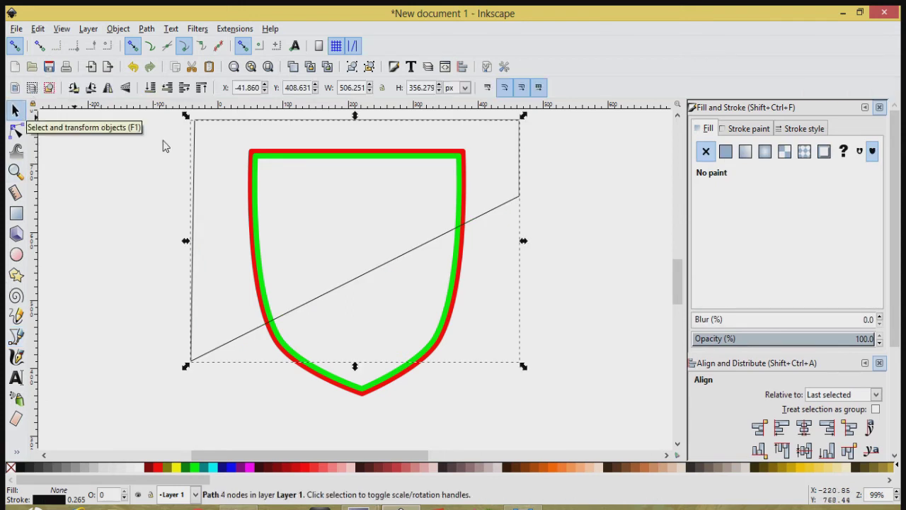
{"action": "left_click", "coordinate": [334, 216], "text": "shift"}
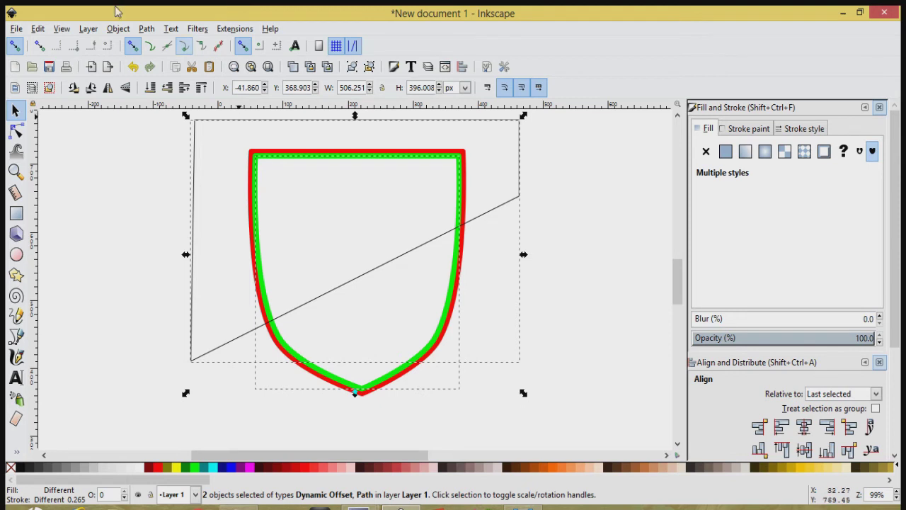
{"action": "left_click", "coordinate": [147, 29]}
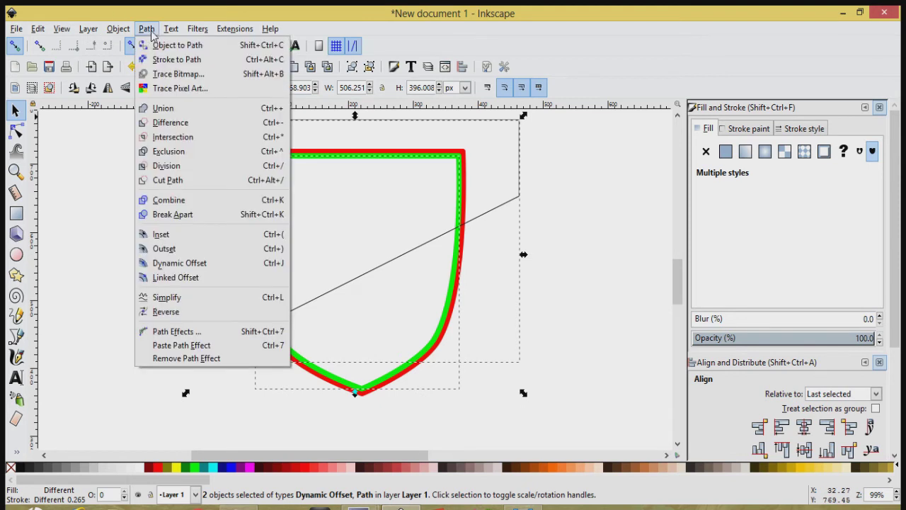
{"action": "left_click", "coordinate": [174, 137]}
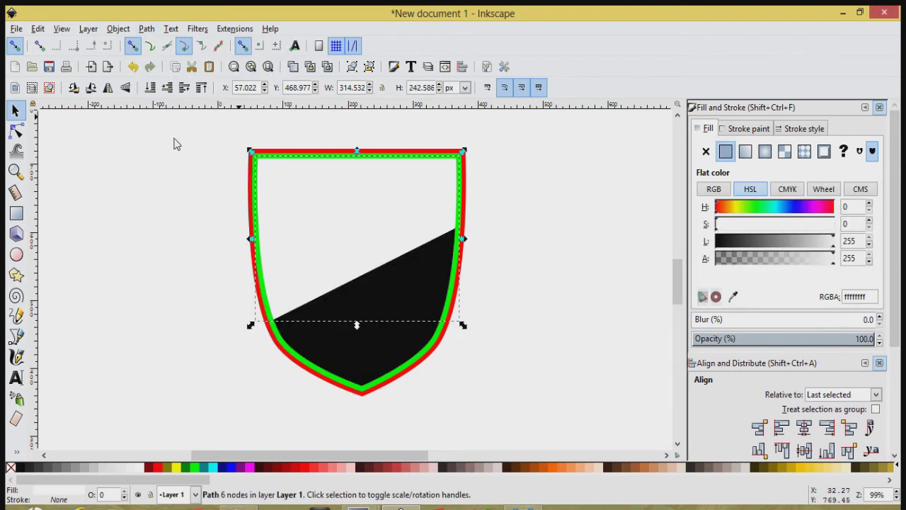
{"action": "left_click", "coordinate": [15, 131]}
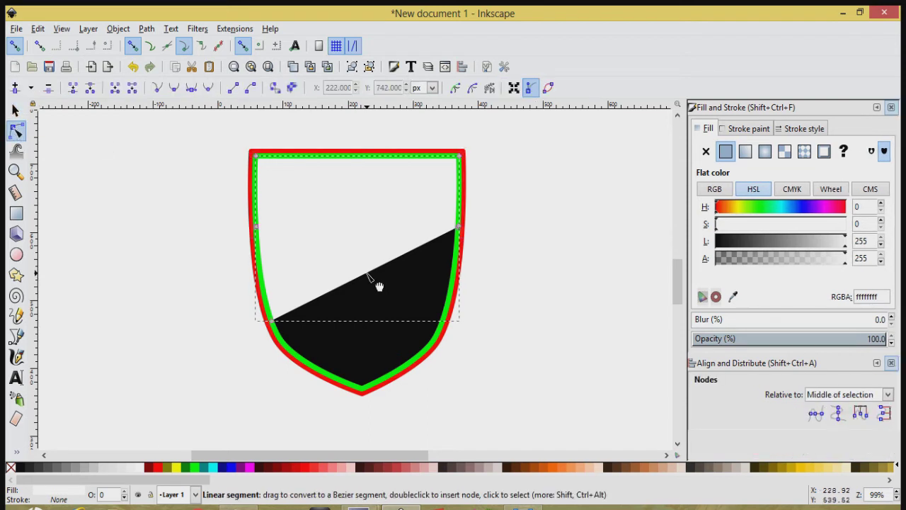
{"action": "mouse_move", "coordinate": [367, 276]}
{"action": "left_mouse_down"}
{"action": "mouse_move", "coordinate": [358, 264]}
{"action": "mouse_move", "coordinate": [364, 269]}
{"action": "left_mouse_up"}
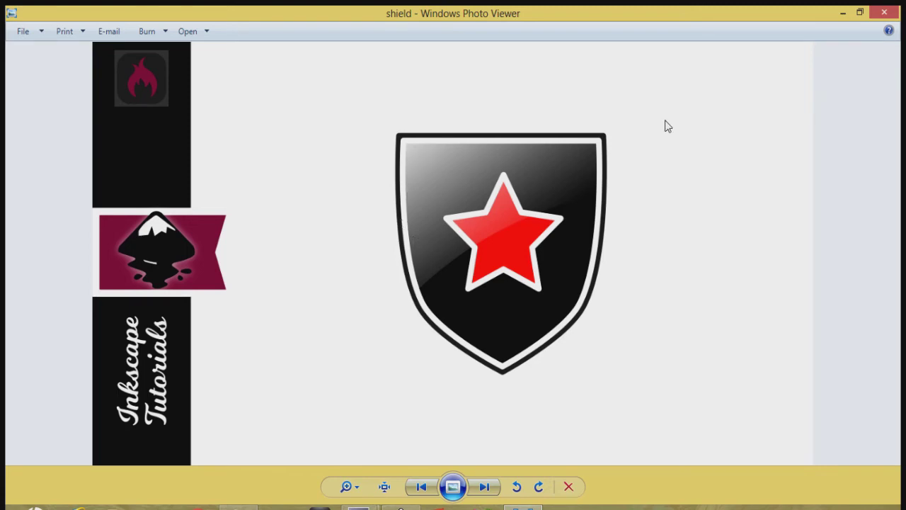
{"action": "left_click", "coordinate": [842, 12]}
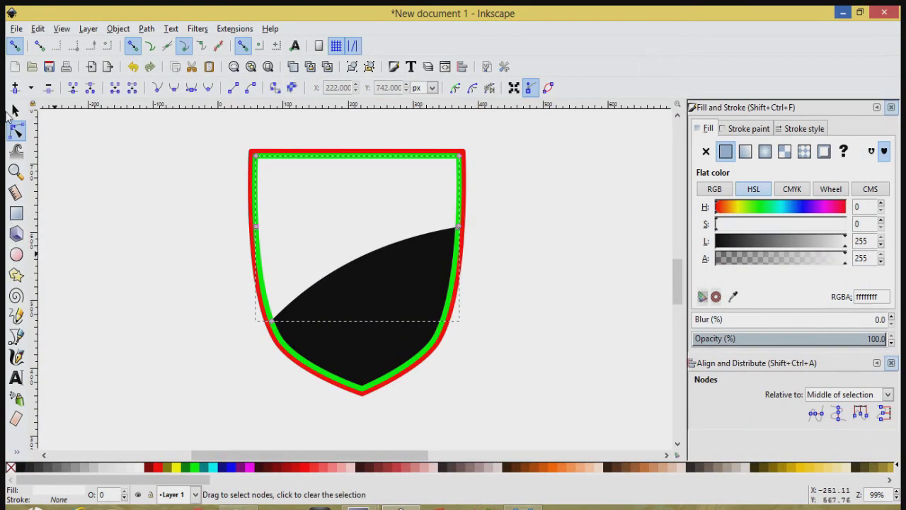
Give the inner shape a linear gradient from white at the top-left to transparent at the centre
{"action": "left_click", "coordinate": [17, 112]}
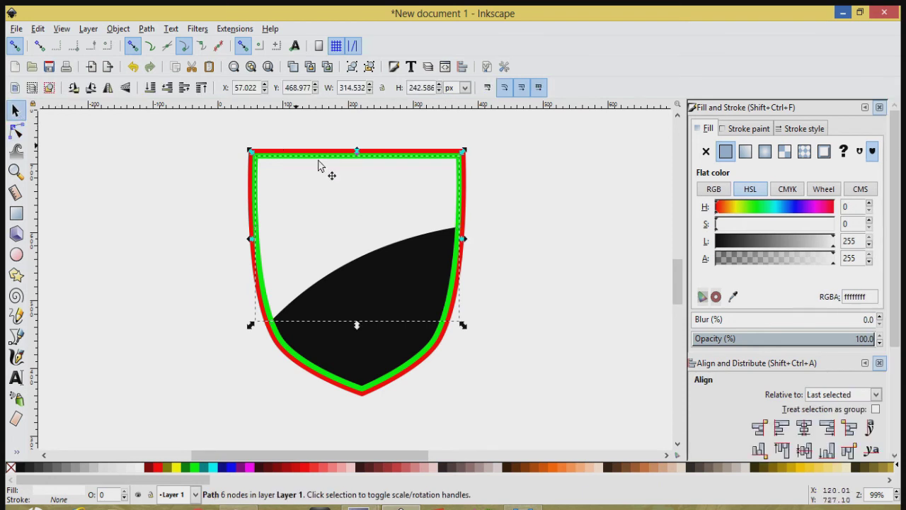
{"action": "left_click", "coordinate": [747, 152]}
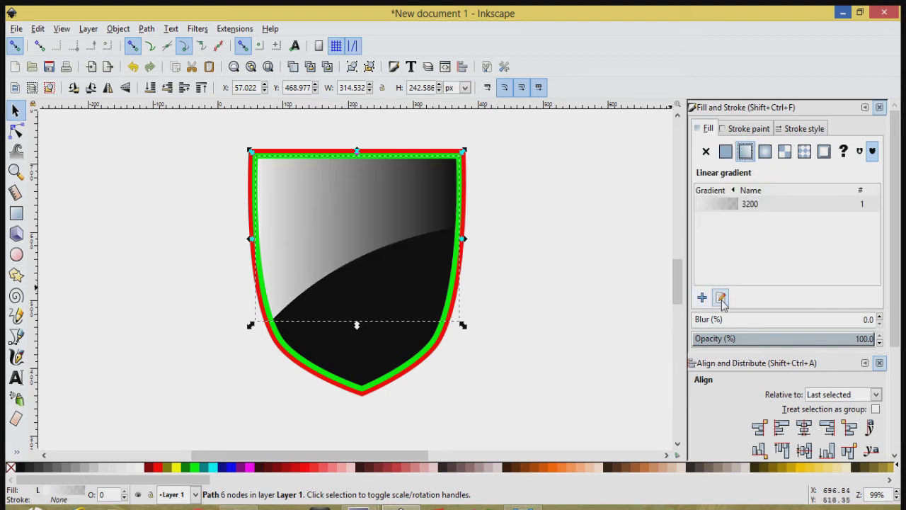
{"action": "left_click", "coordinate": [722, 298]}
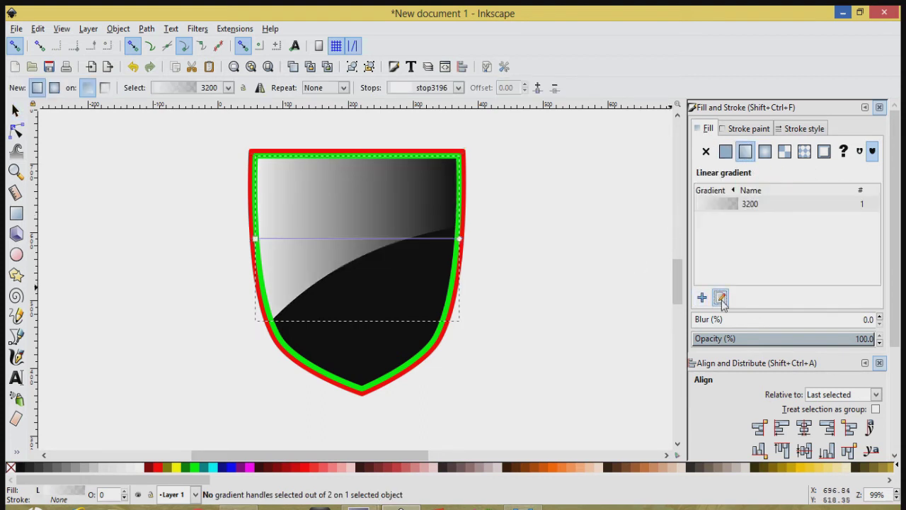
{"action": "left_click_drag", "start_coordinate": [460, 240], "coordinate": [382, 273]}
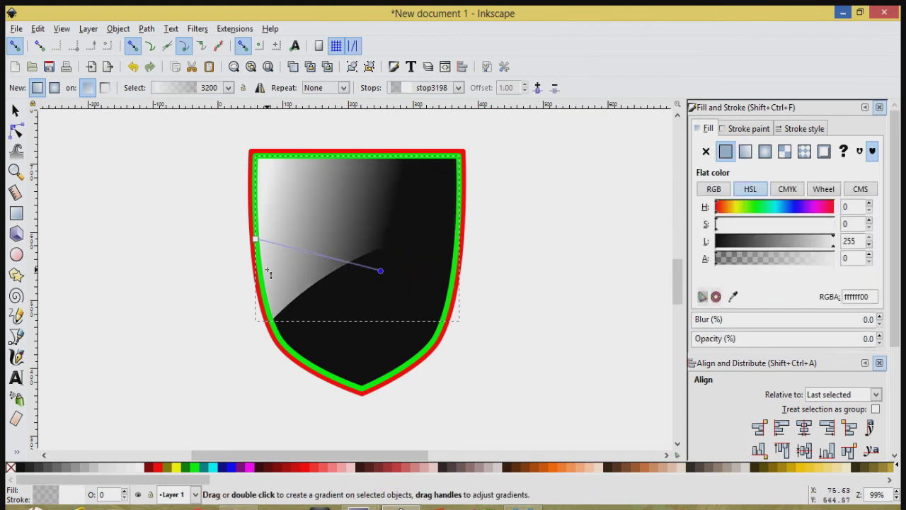
{"action": "left_click_drag", "start_coordinate": [255, 238], "coordinate": [280, 128]}
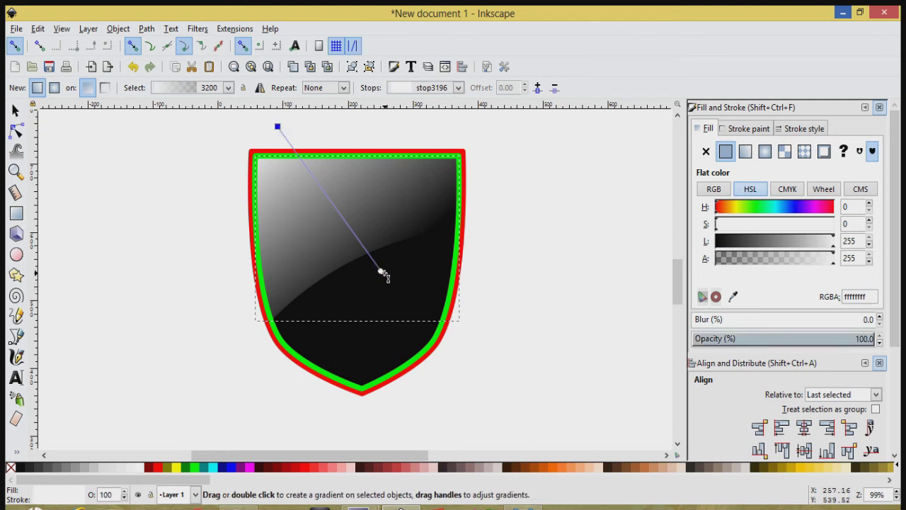
{"action": "mouse_move", "coordinate": [381, 271]}
{"action": "left_mouse_down"}
{"action": "mouse_move", "coordinate": [368, 281]}
{"action": "mouse_move", "coordinate": [405, 270]}
{"action": "mouse_move", "coordinate": [403, 281]}
{"action": "mouse_move", "coordinate": [375, 276]}
{"action": "left_mouse_up"}
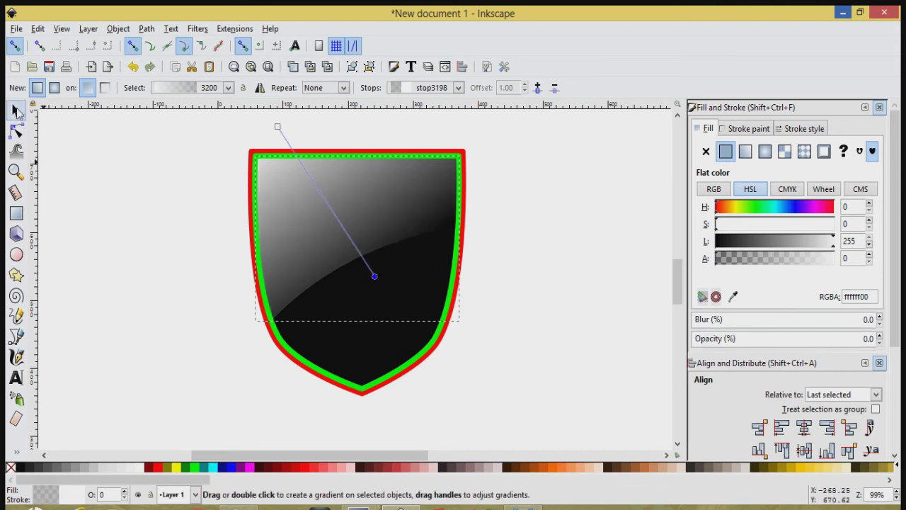
{"action": "left_click", "coordinate": [17, 110]}
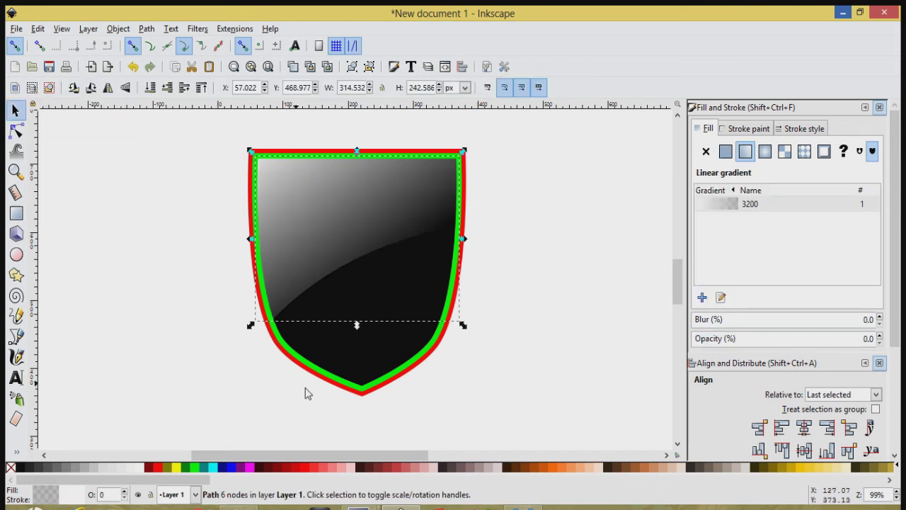
Convert the green inner border's stroke to a filled path and fill it white
{"action": "left_click", "coordinate": [220, 384]}
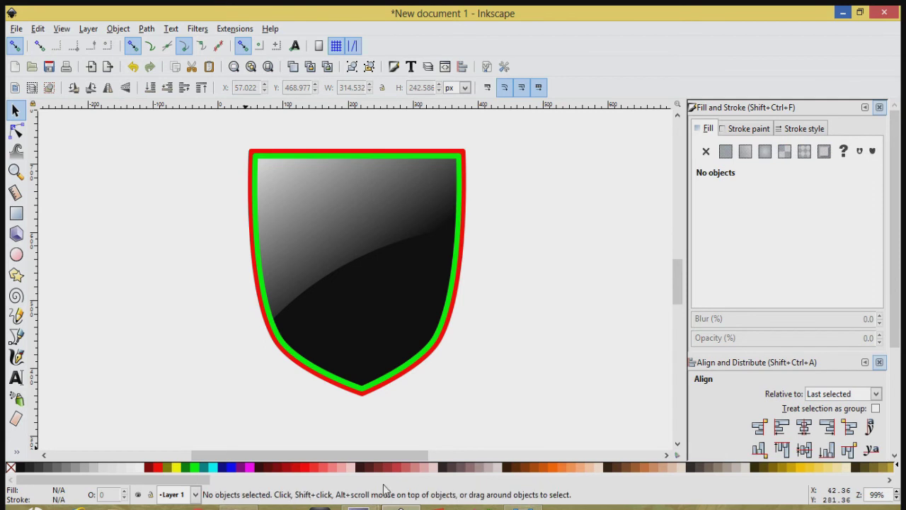
{"action": "left_click", "coordinate": [362, 390]}
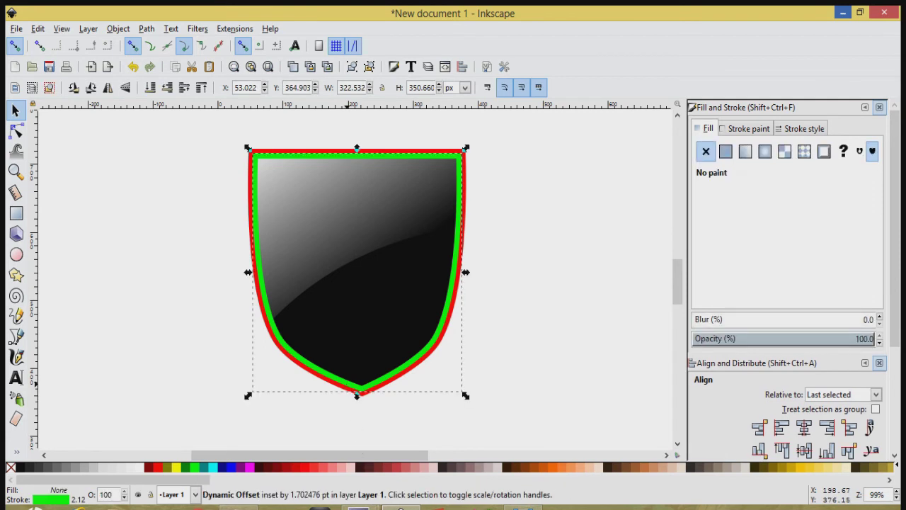
{"action": "left_click", "coordinate": [146, 29]}
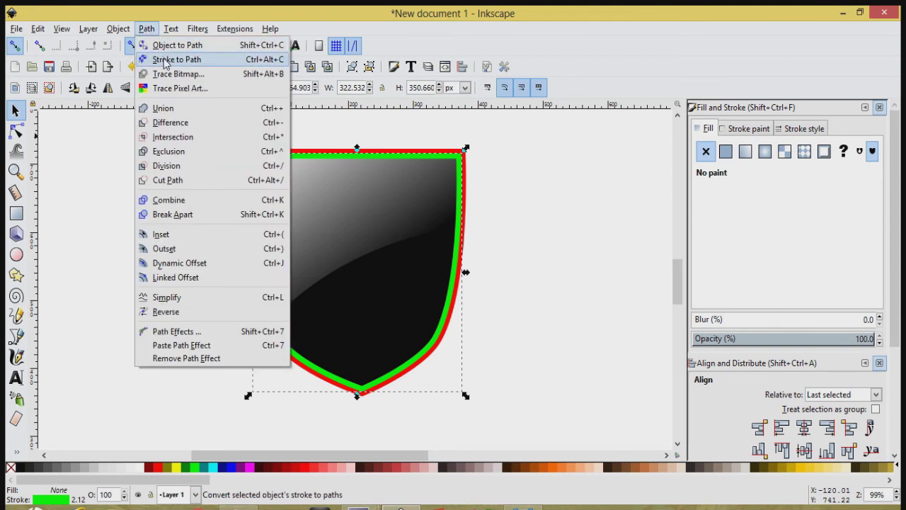
{"action": "left_click", "coordinate": [165, 60]}
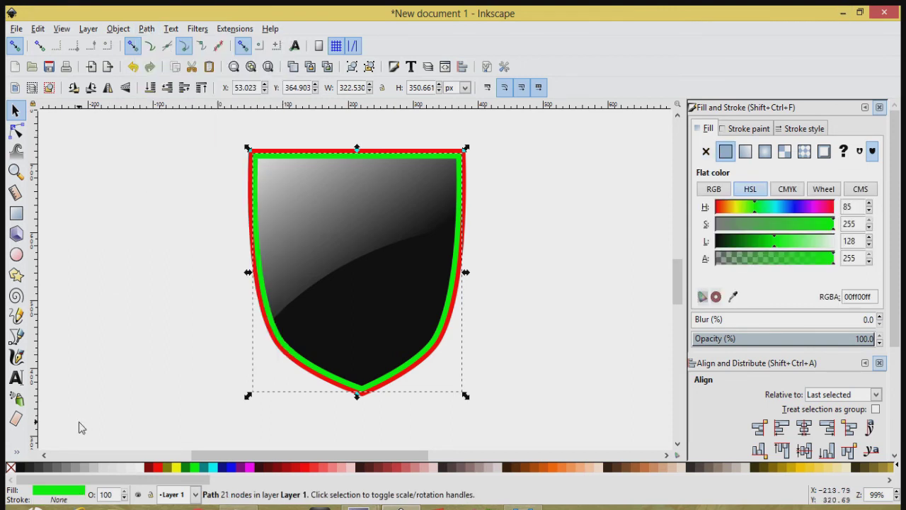
{"action": "left_click", "coordinate": [143, 468]}
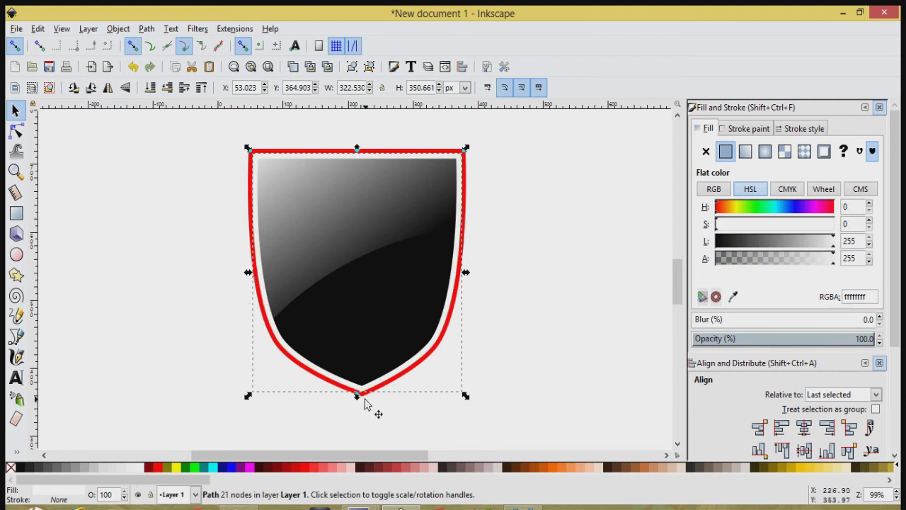
Make the red outer outline black, convert it to a filled path and break it apart
{"action": "key", "text": "Tab"}
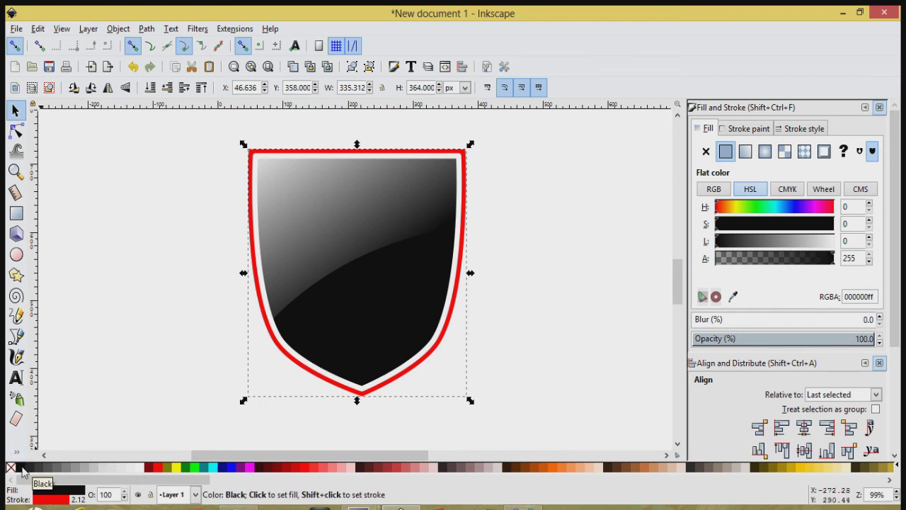
{"action": "key", "text": "shift"}
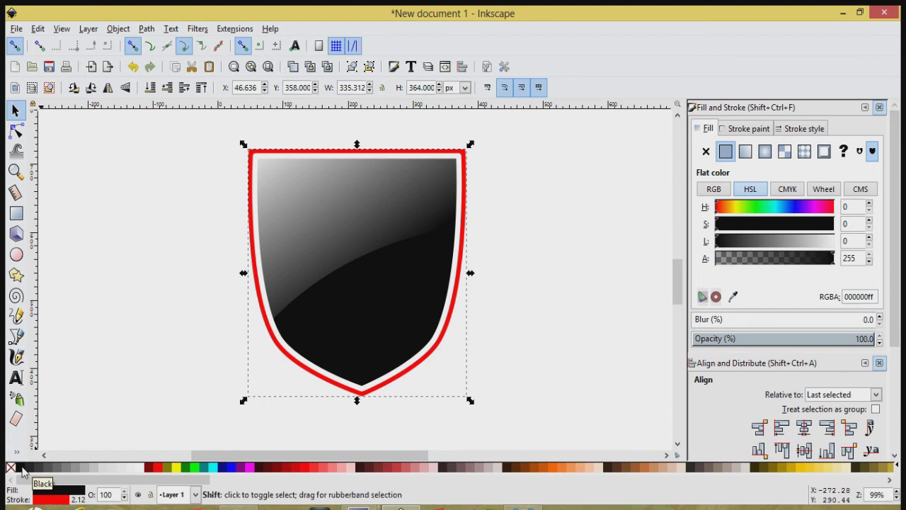
{"action": "left_click", "coordinate": [21, 468], "text": "shift"}
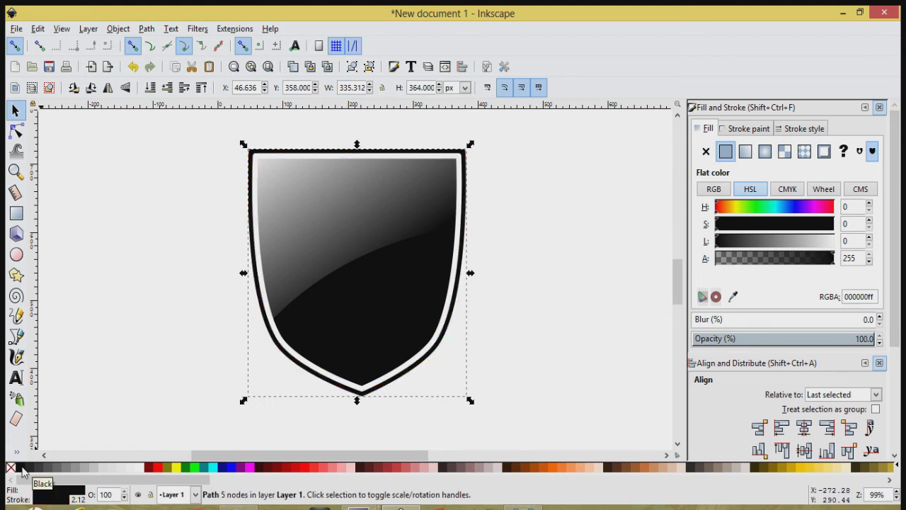
{"action": "left_click", "coordinate": [150, 30]}
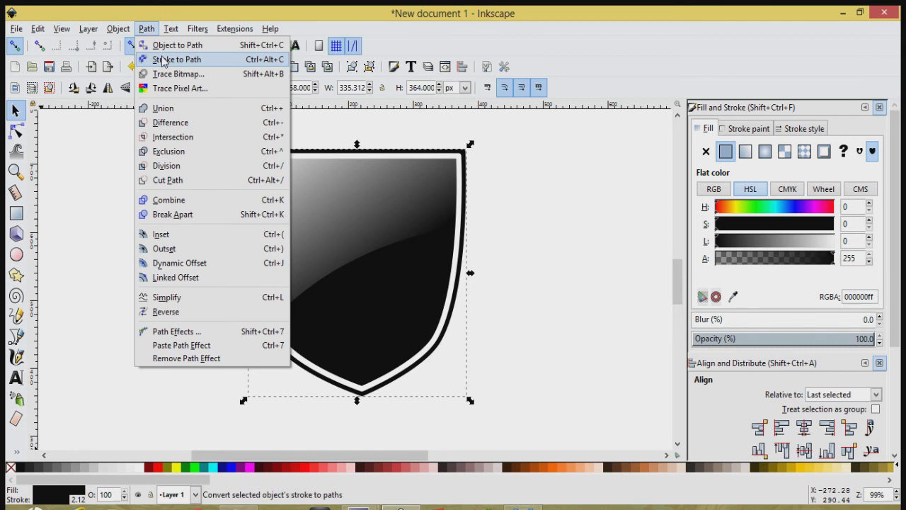
{"action": "left_click", "coordinate": [162, 59]}
{"action": "left_click", "coordinate": [147, 30]}
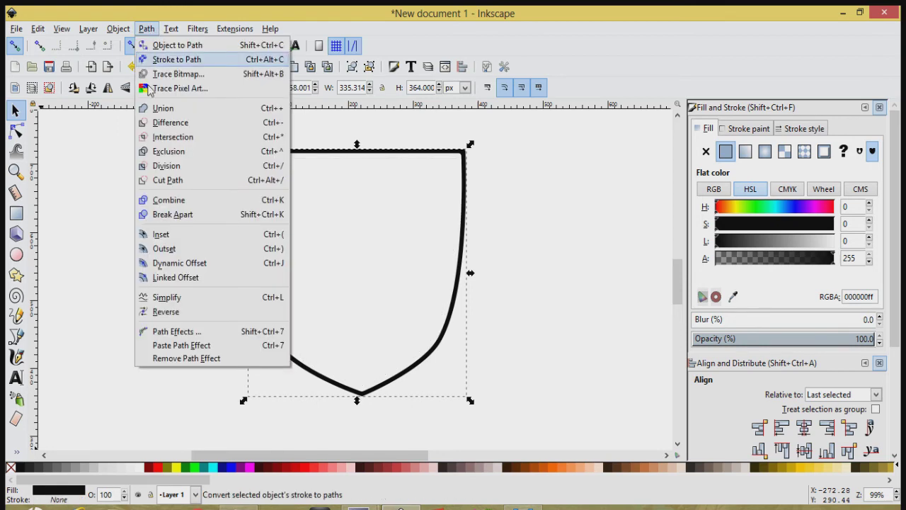
{"action": "left_click", "coordinate": [158, 213]}
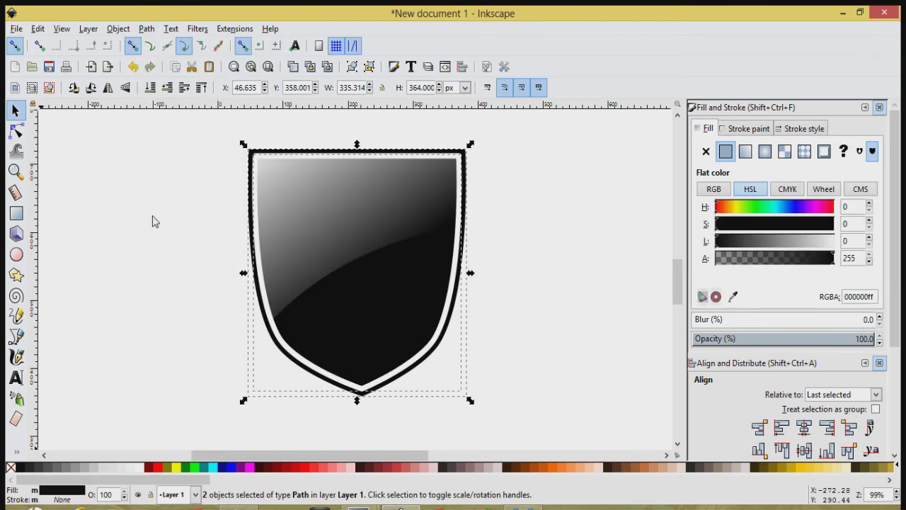
{"action": "left_click", "coordinate": [86, 255]}
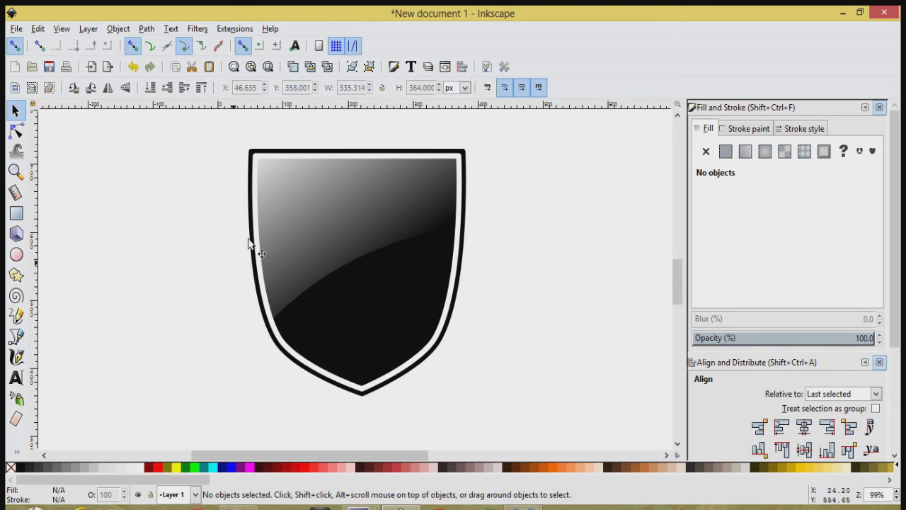
Draw a five-pointed star left of the shield, then check the reference image and minimize it
{"action": "left_click_drag", "start_coordinate": [269, 457], "coordinate": [220, 458]}
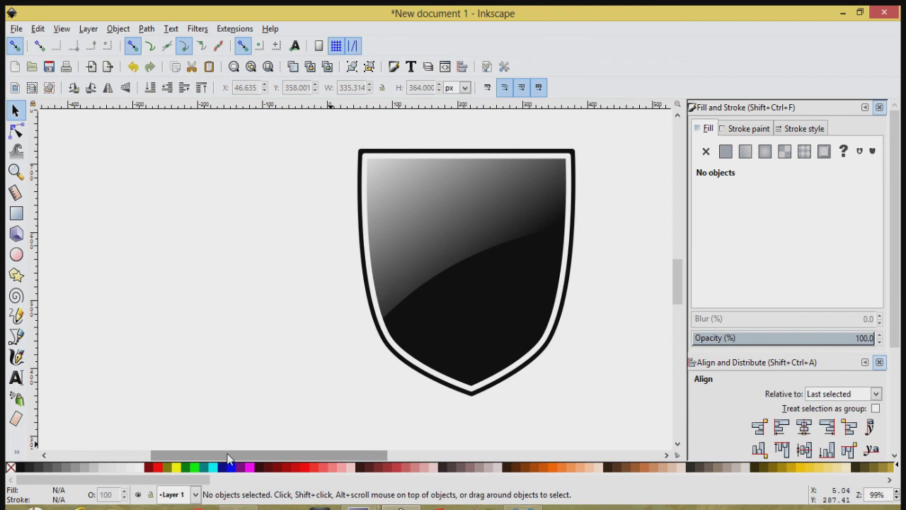
{"action": "left_click", "coordinate": [16, 276]}
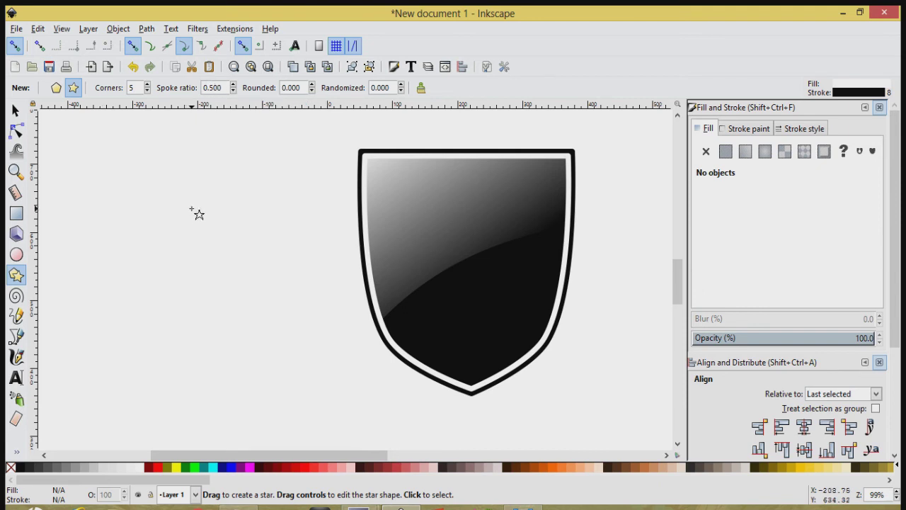
{"action": "left_click_drag", "start_coordinate": [191, 209], "coordinate": [255, 262]}
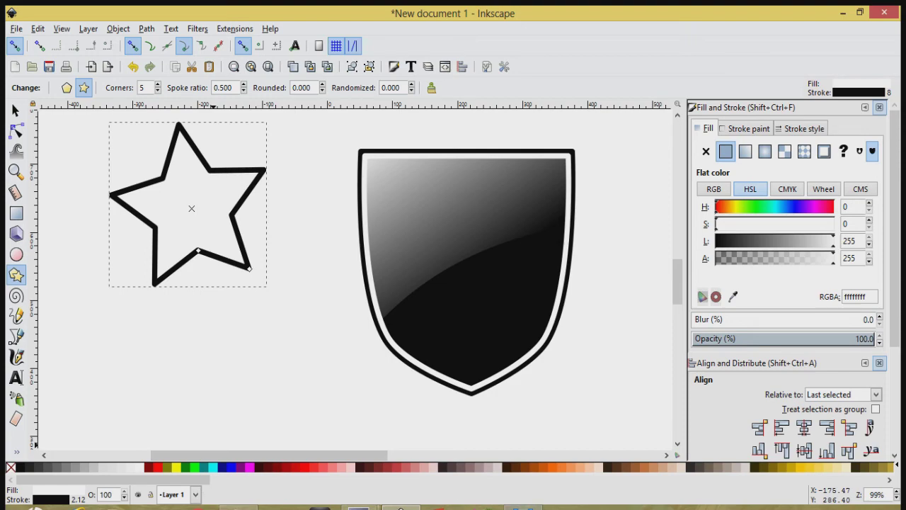
{"action": "left_click", "coordinate": [401, 507]}
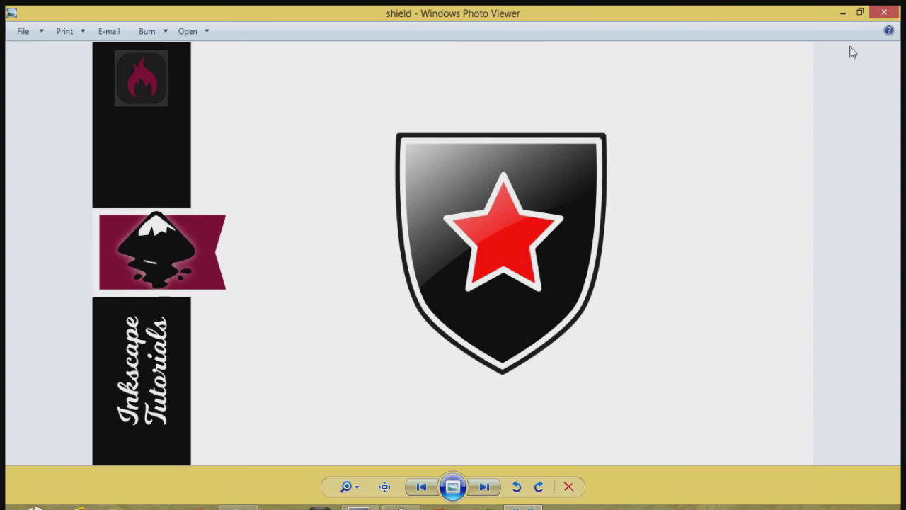
{"action": "left_click", "coordinate": [842, 13]}
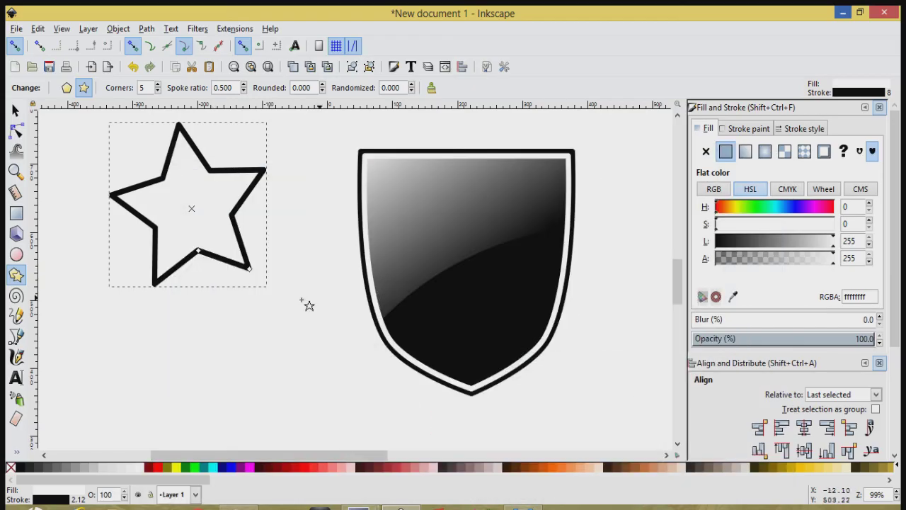
Convert the star's outline to a filled path and break it into separate pieces
{"action": "left_click", "coordinate": [148, 29]}
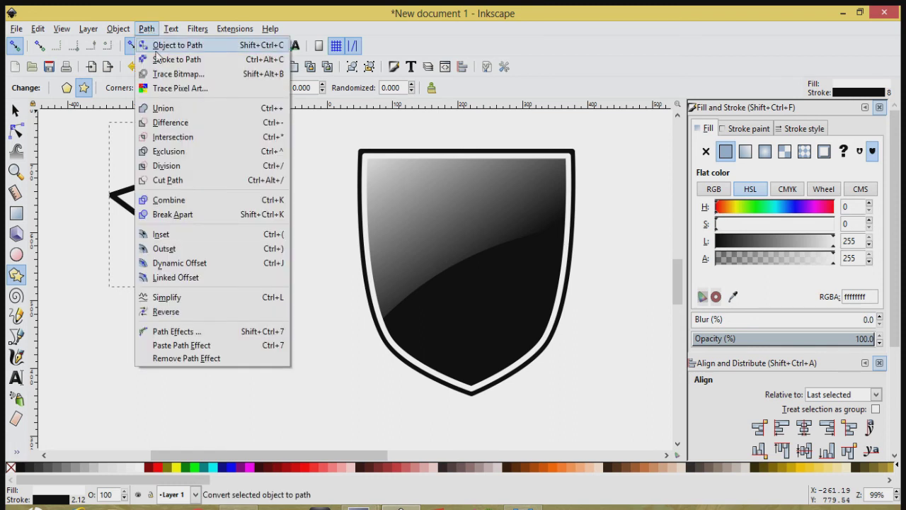
{"action": "left_click", "coordinate": [162, 57]}
{"action": "left_click", "coordinate": [146, 28]}
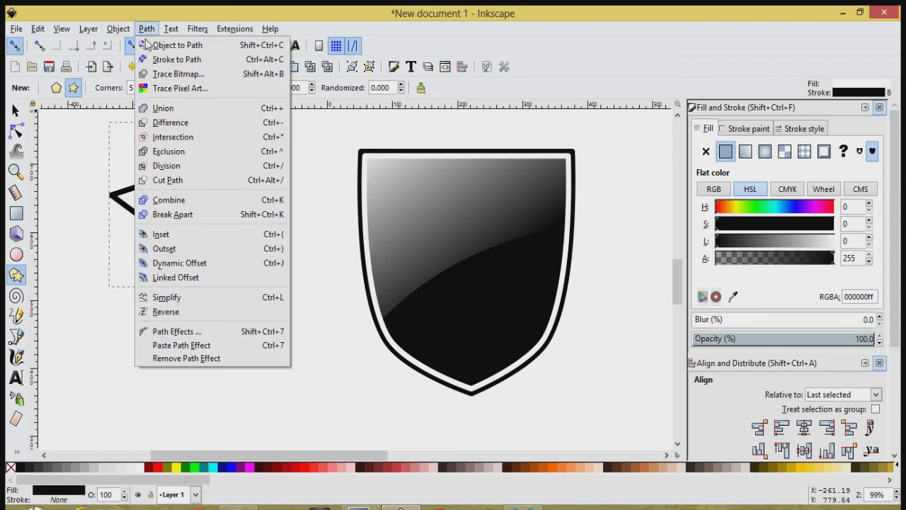
{"action": "left_click", "coordinate": [159, 217]}
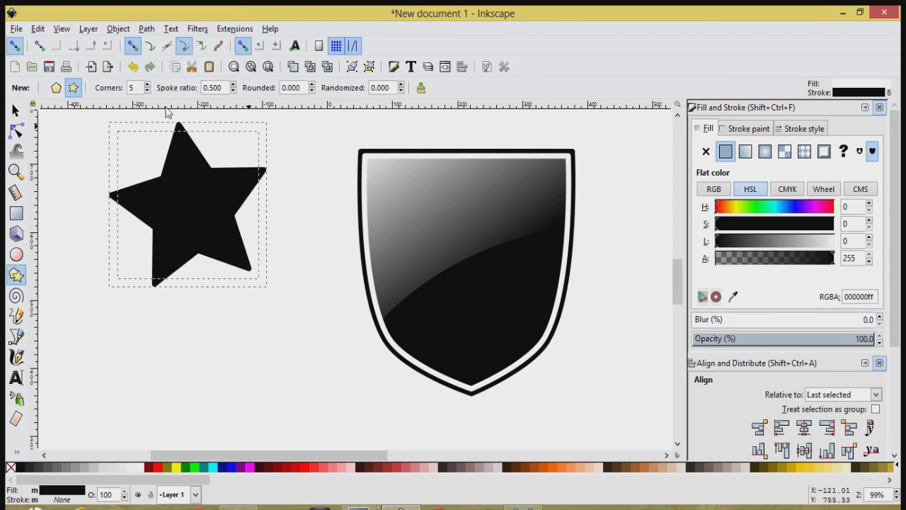
{"action": "left_click", "coordinate": [143, 352]}
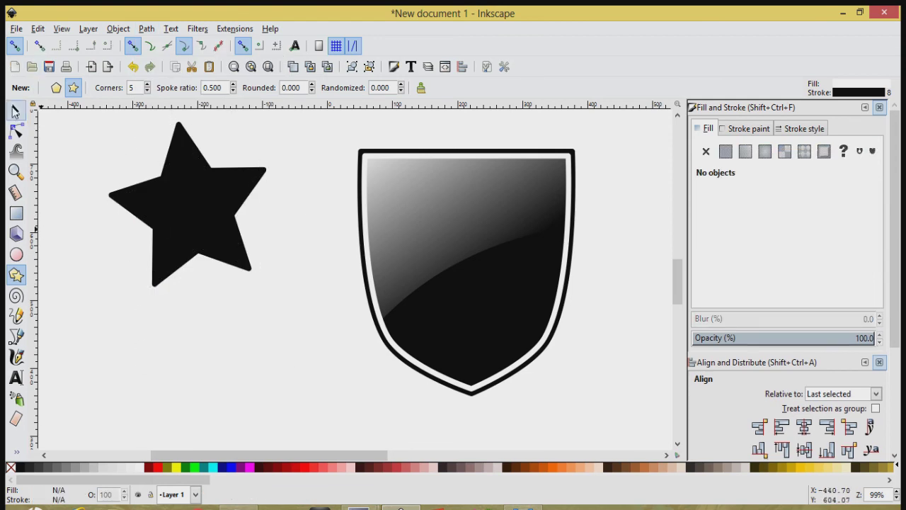
Colour the front star red and the larger back star white, then group them
{"action": "left_click", "coordinate": [16, 110]}
{"action": "left_click", "coordinate": [191, 202]}
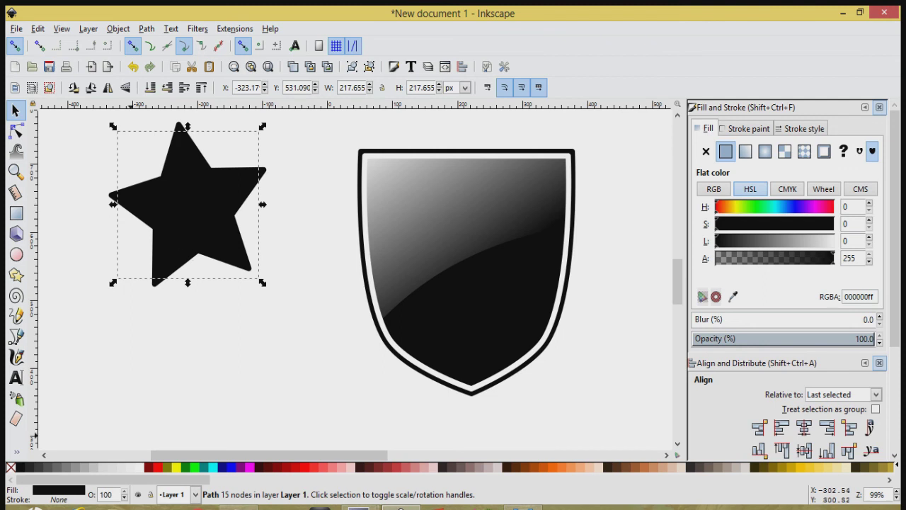
{"action": "left_click", "coordinate": [157, 467]}
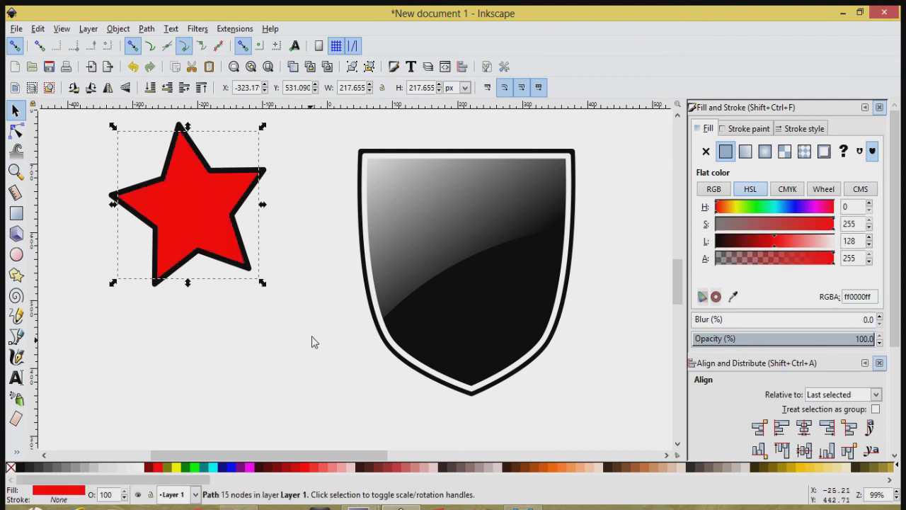
{"action": "left_click", "coordinate": [251, 273]}
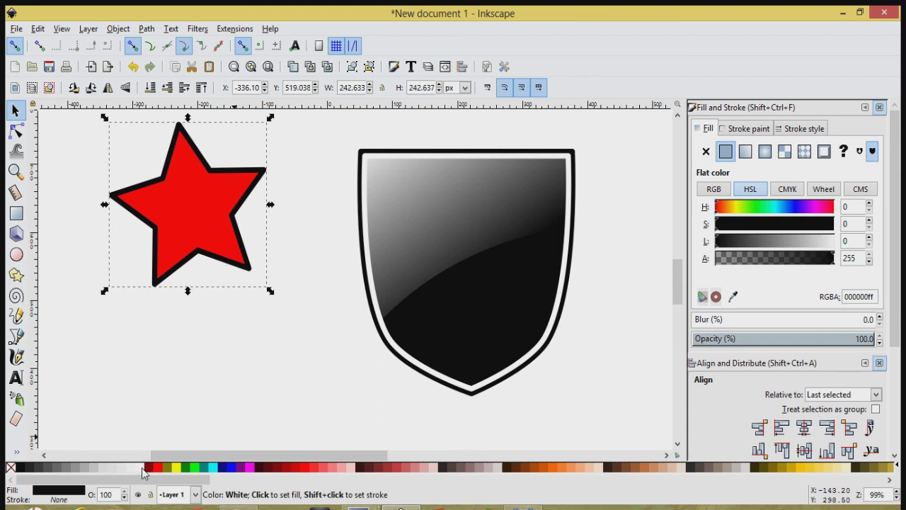
{"action": "left_click", "coordinate": [142, 473]}
{"action": "left_click_drag", "start_coordinate": [311, 363], "coordinate": [71, 111]}
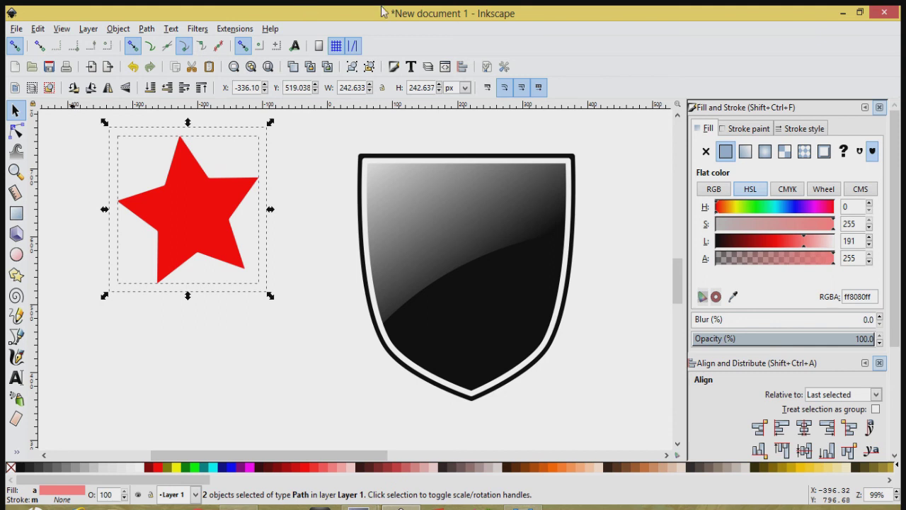
{"action": "left_click", "coordinate": [352, 66]}
Move the star group onto the shield and tilt it about 6 degrees upright
{"action": "mouse_move", "coordinate": [181, 228]}
{"action": "left_mouse_down"}
{"action": "mouse_move", "coordinate": [448, 291]}
{"action": "mouse_move", "coordinate": [453, 272]}
{"action": "mouse_move", "coordinate": [461, 279]}
{"action": "left_mouse_up"}
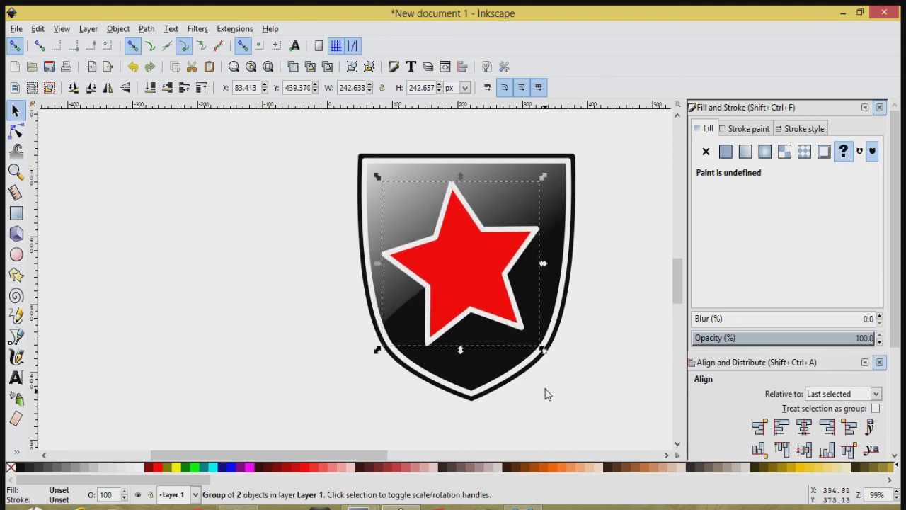
{"action": "left_click", "coordinate": [475, 280]}
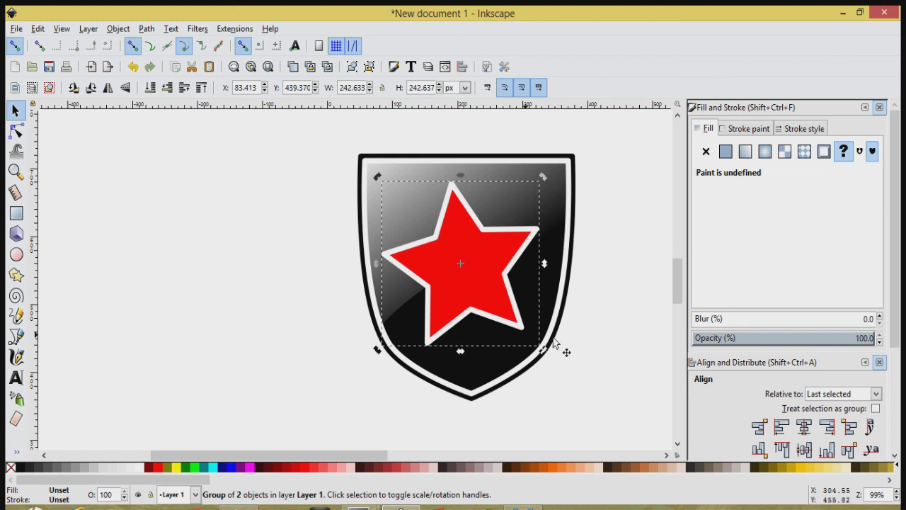
{"action": "left_click_drag", "start_coordinate": [545, 356], "coordinate": [531, 366]}
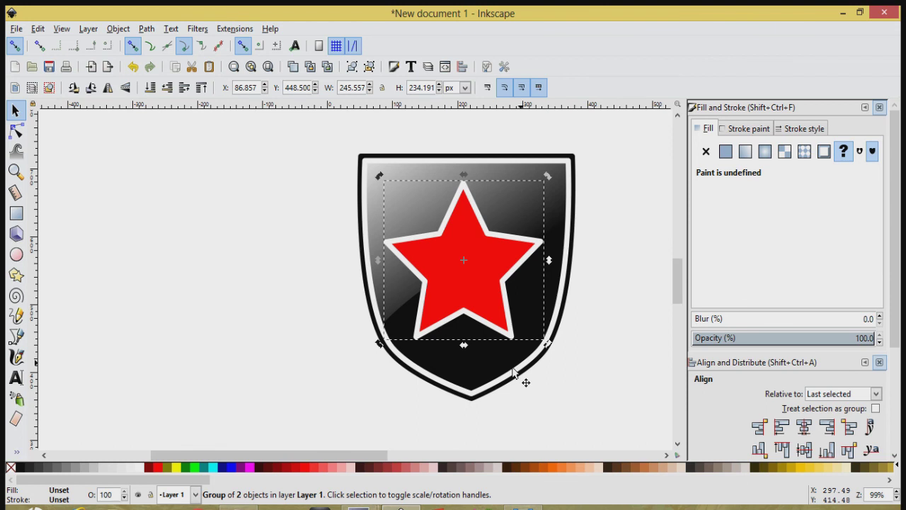
Shrink the star to about 161 × 153 px to fit inside the shield
{"action": "left_click", "coordinate": [474, 295]}
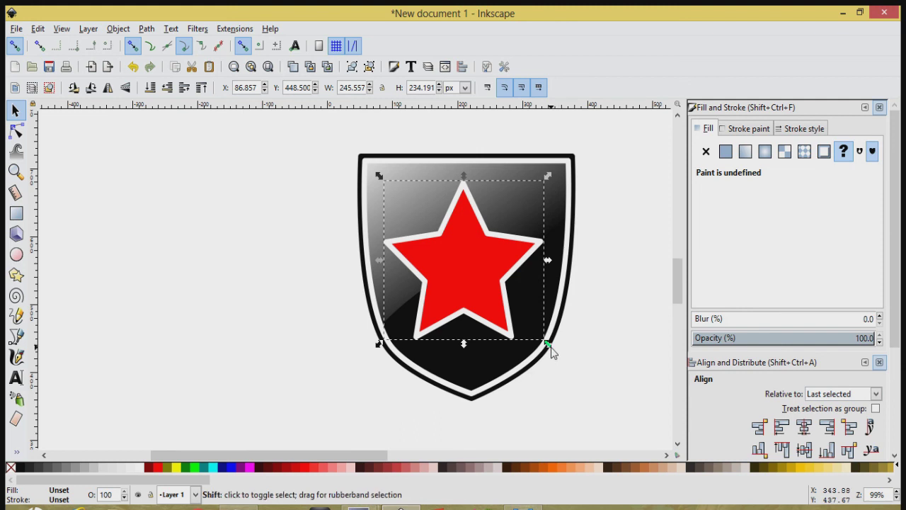
{"action": "left_click_drag", "start_coordinate": [550, 348], "coordinate": [523, 347]}
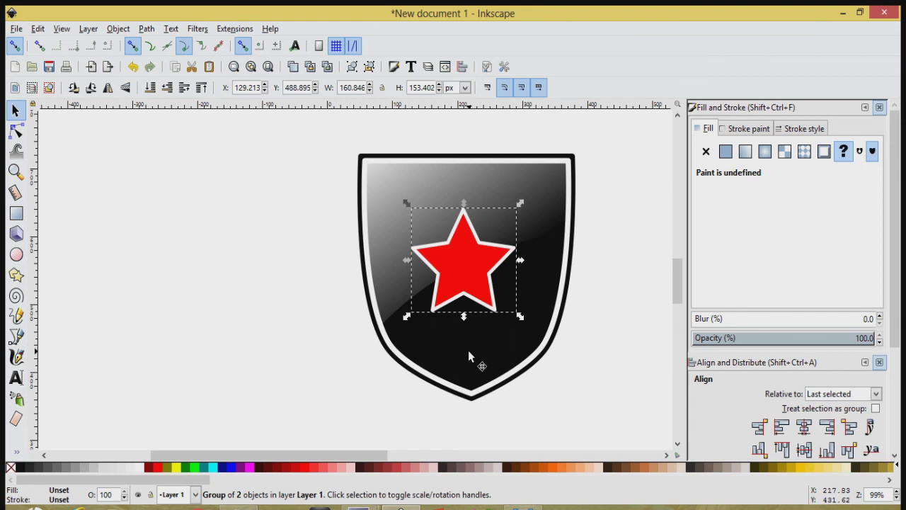
{"action": "key", "text": "shift"}
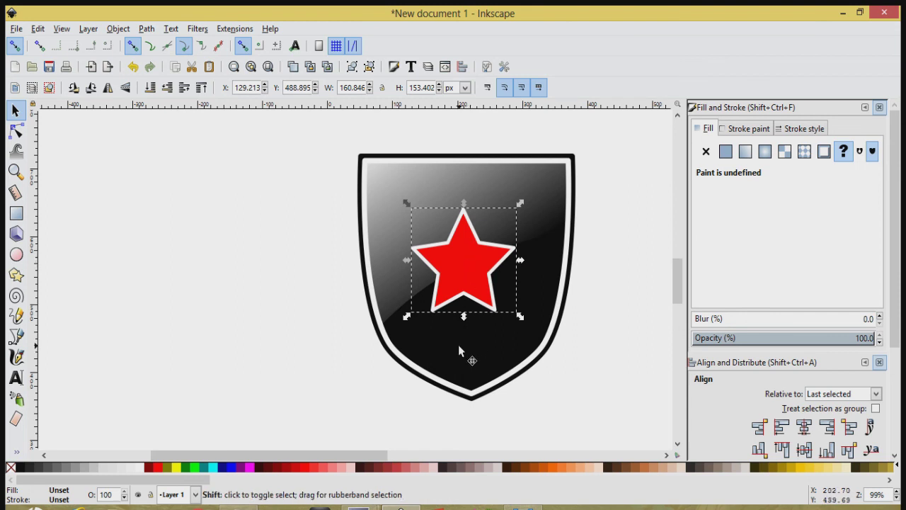
Centre the star horizontally on the shield using Align and Distribute
{"action": "left_click", "coordinate": [458, 345], "text": "shift"}
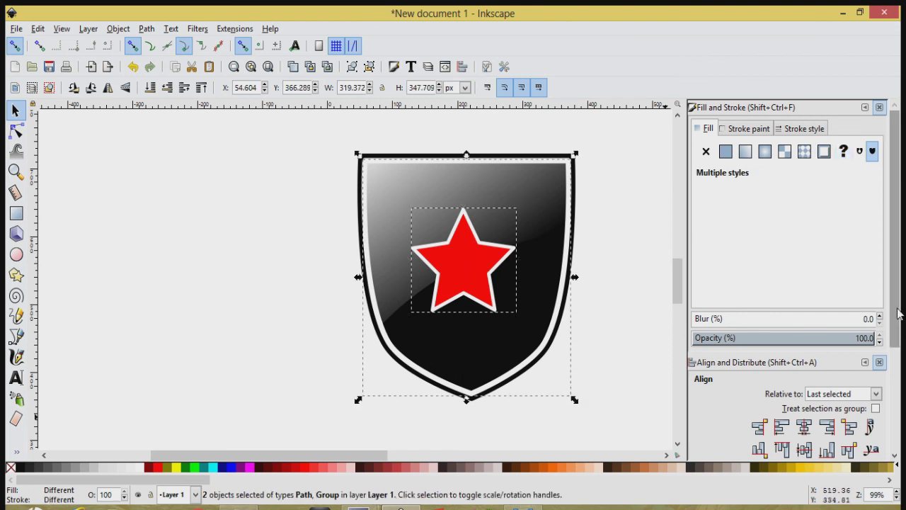
{"action": "scroll", "coordinate": [901, 338], "scroll_direction": "down", "scroll_amount": 1}
{"action": "scroll", "coordinate": [900, 338], "scroll_direction": "down", "scroll_amount": 2}
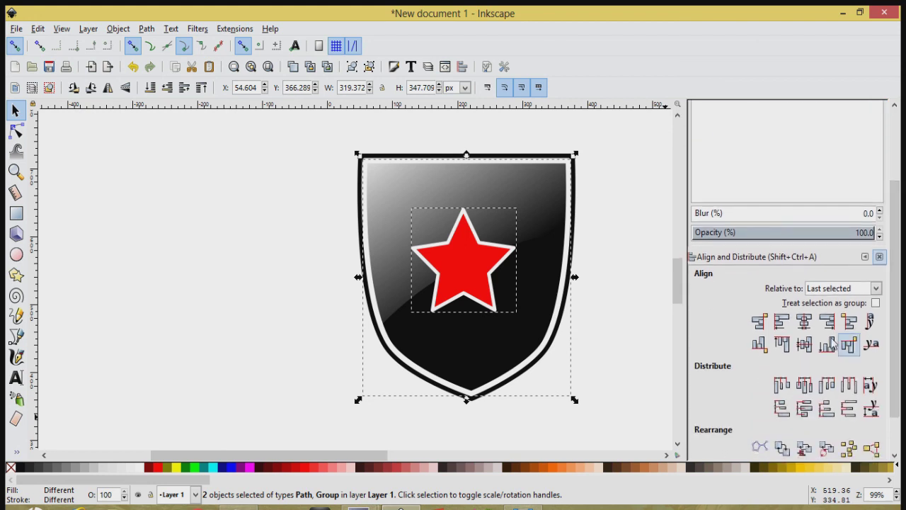
{"action": "left_click", "coordinate": [806, 322]}
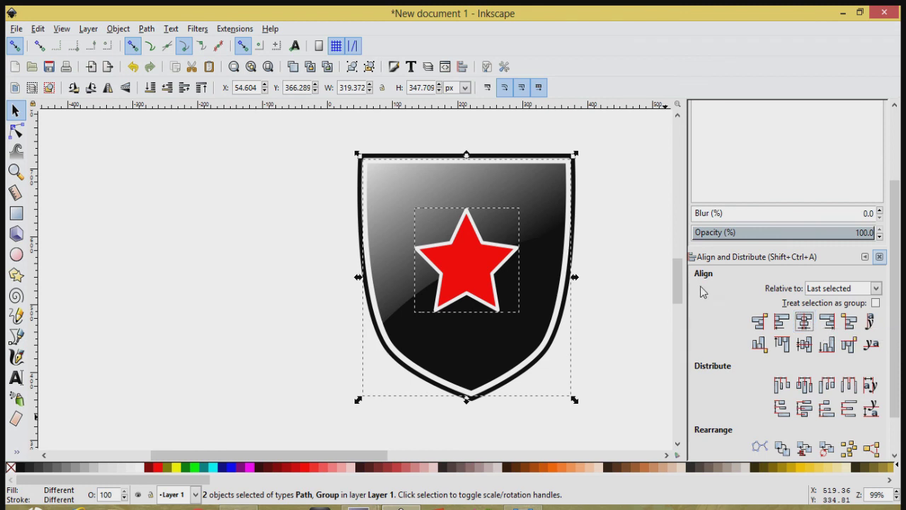
{"action": "left_click", "coordinate": [580, 359]}
Lower the star one step so it sits beneath the shield's gloss
{"action": "left_click", "coordinate": [470, 271]}
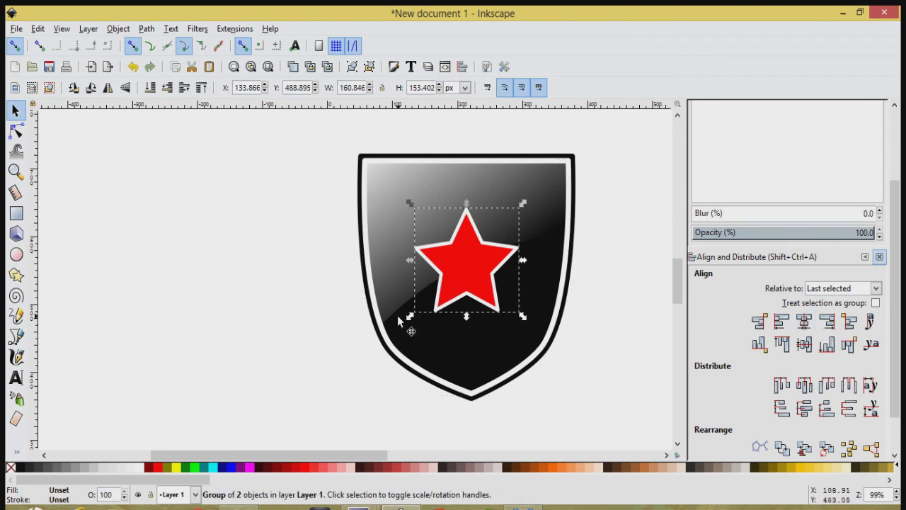
{"action": "left_click", "coordinate": [165, 89]}
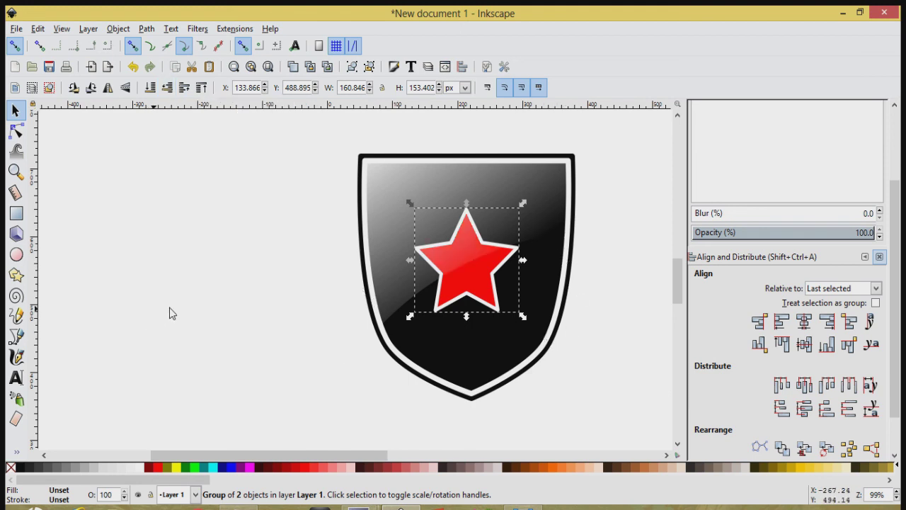
{"action": "left_click", "coordinate": [250, 312]}
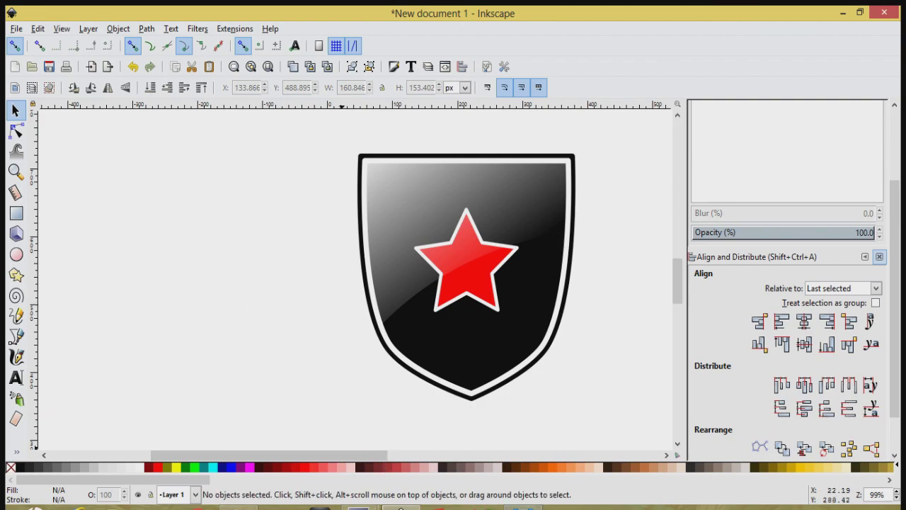
{"action": "left_click", "coordinate": [526, 460]}
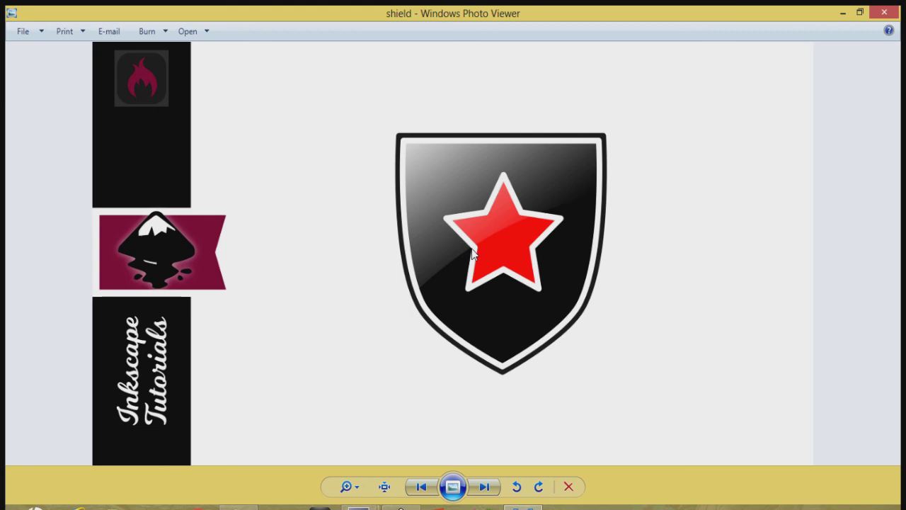
{"action": "left_click", "coordinate": [842, 12]}
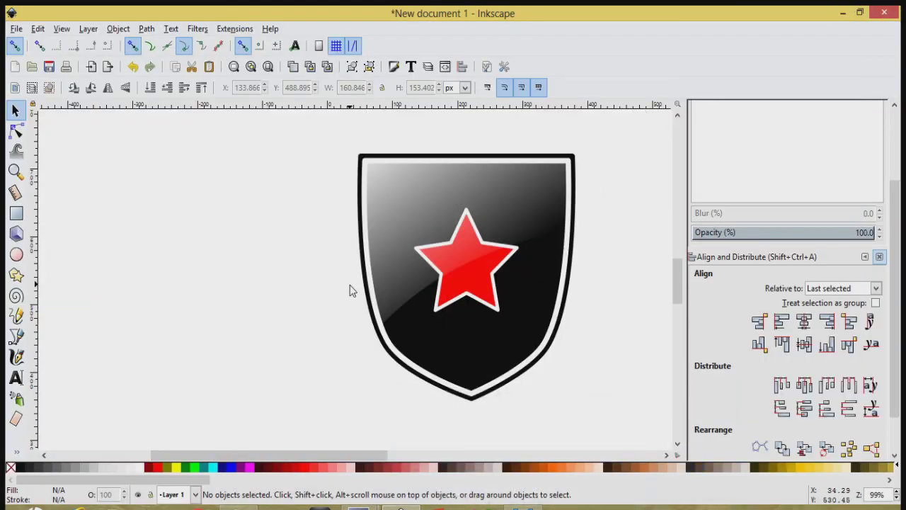